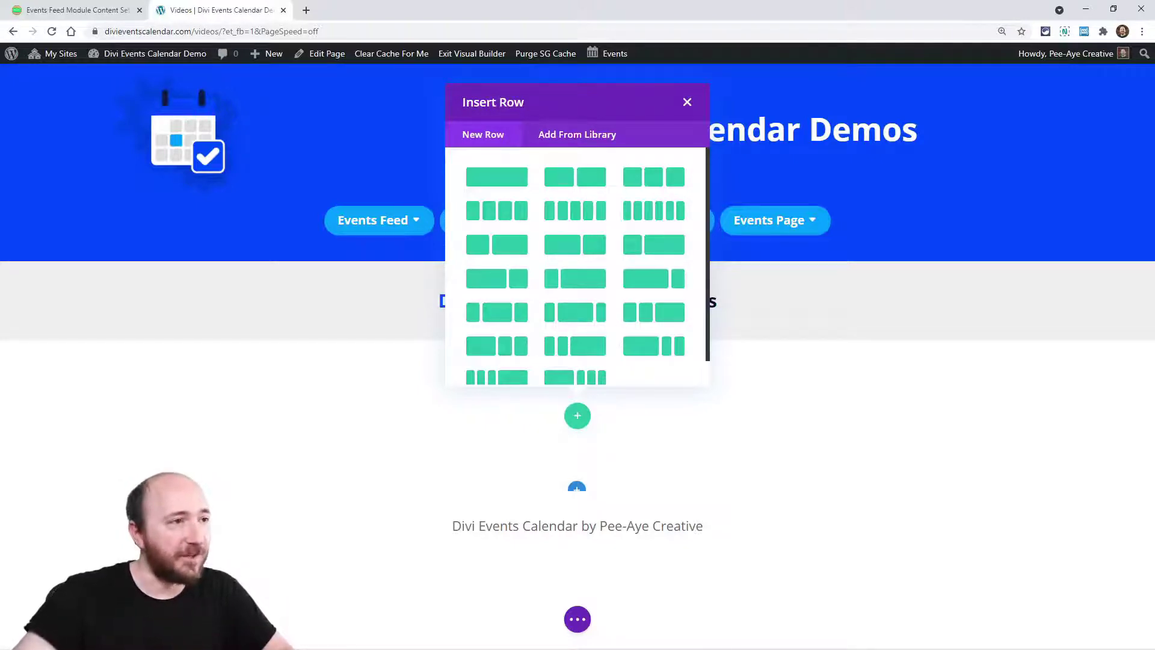
Add a one-column row and search 'event' in the module picker
left_click(492, 190)
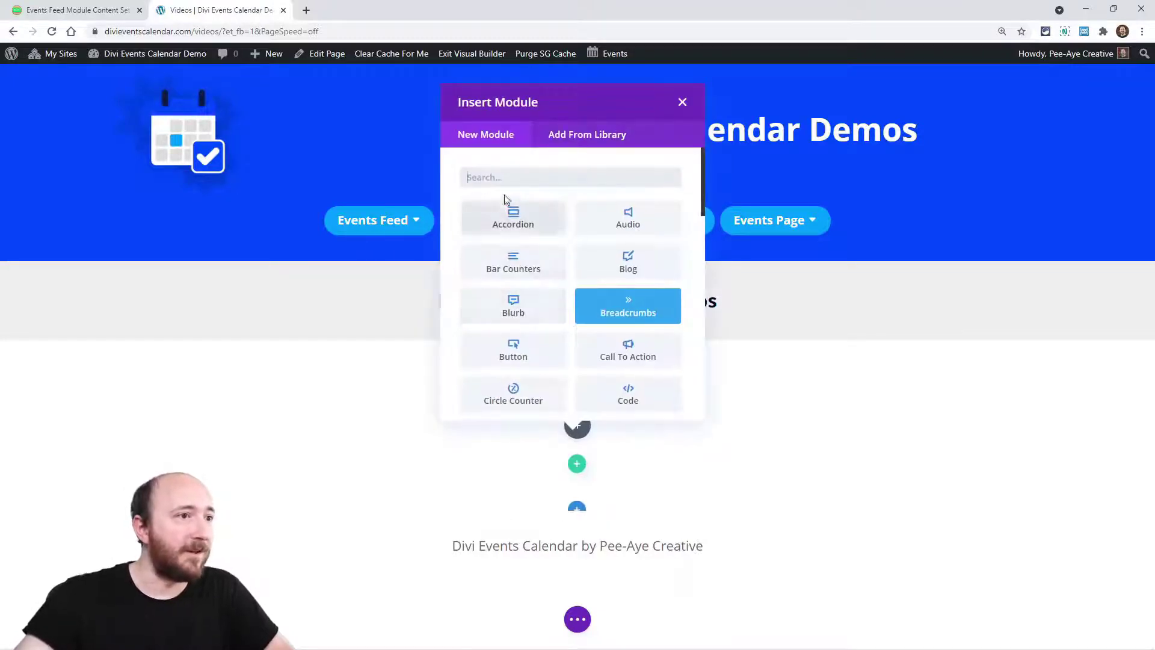
type("e")
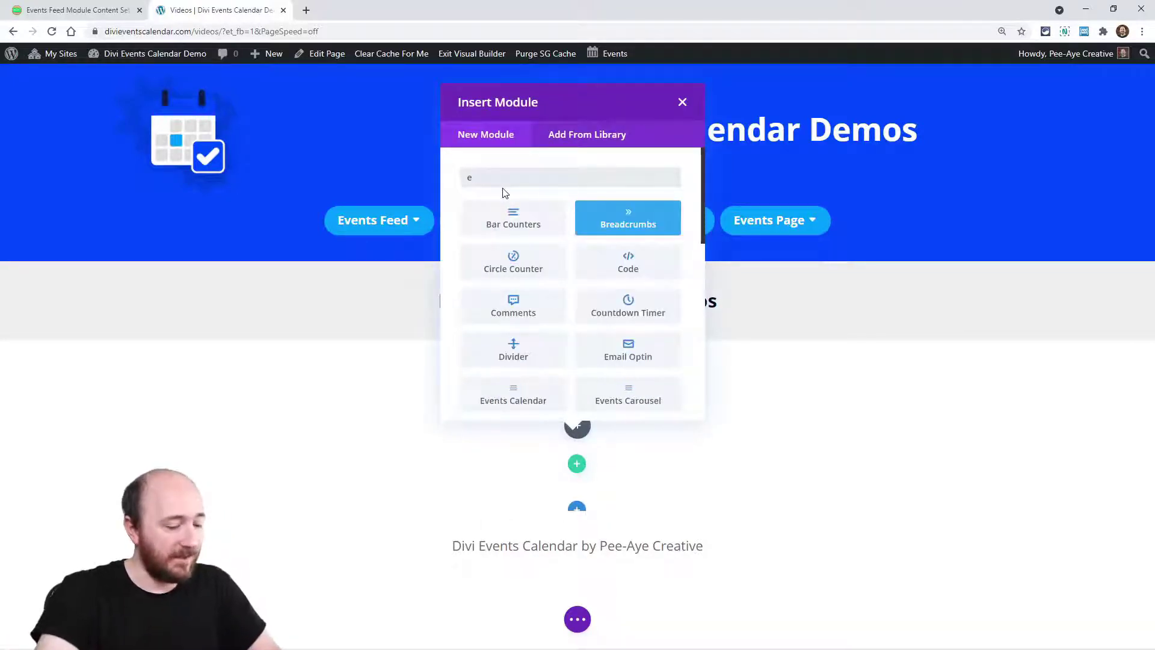
type("vent")
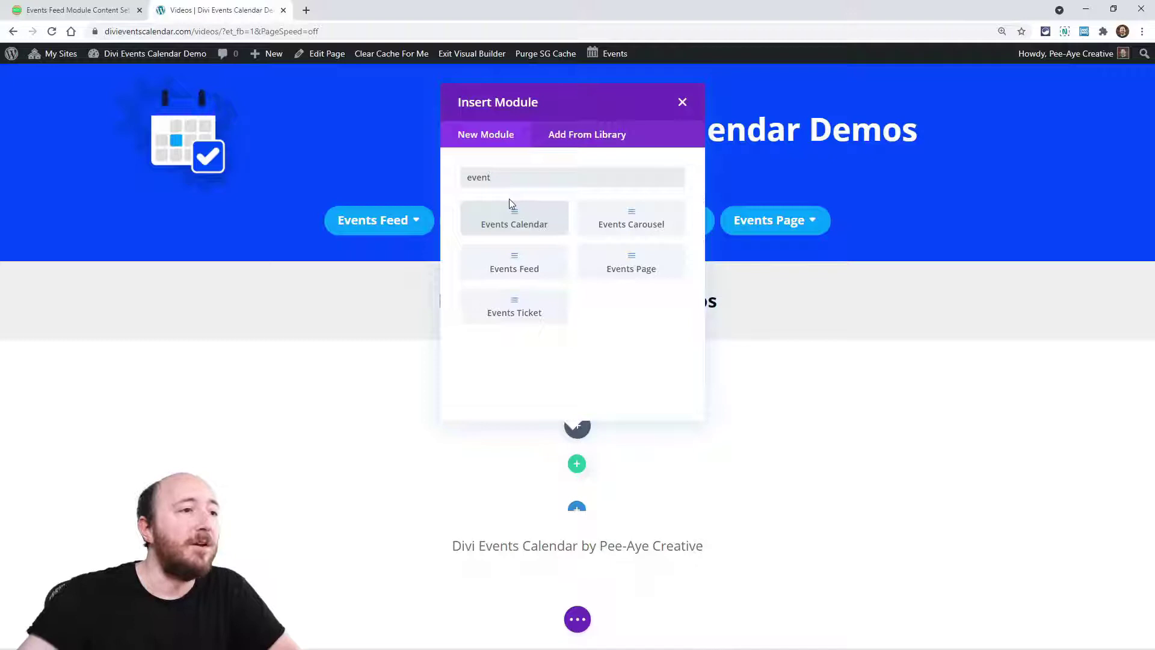
Insert the Events Feed module and reposition its settings panel clear of the event cards
left_click(511, 268)
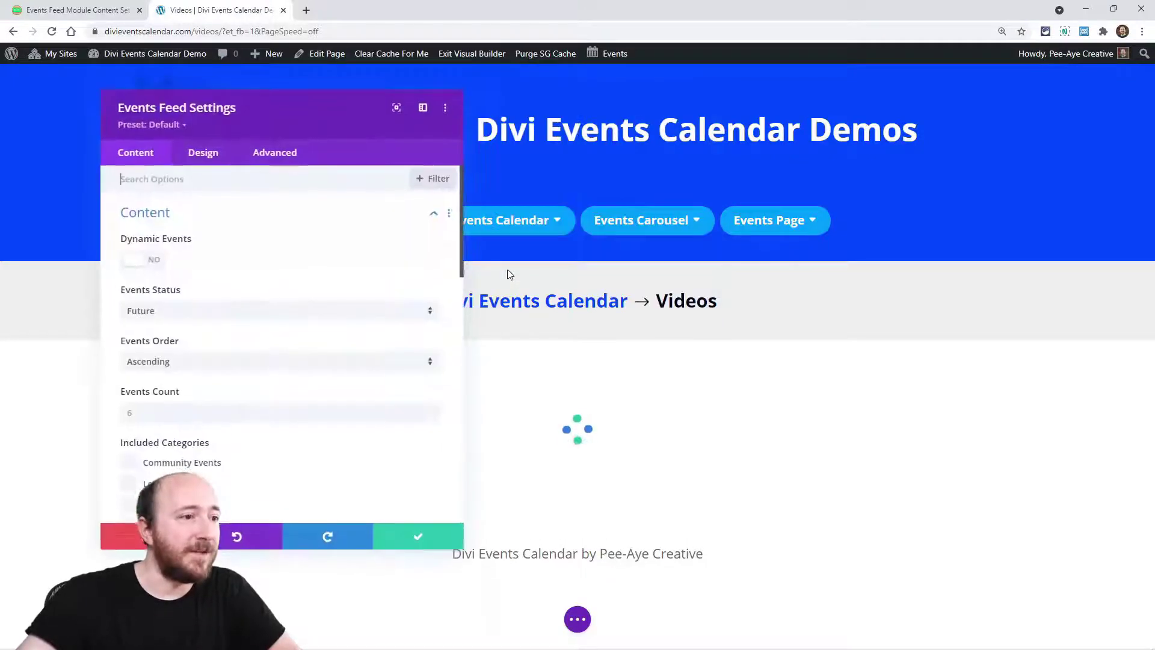
left_click_drag(313, 119, 821, 155)
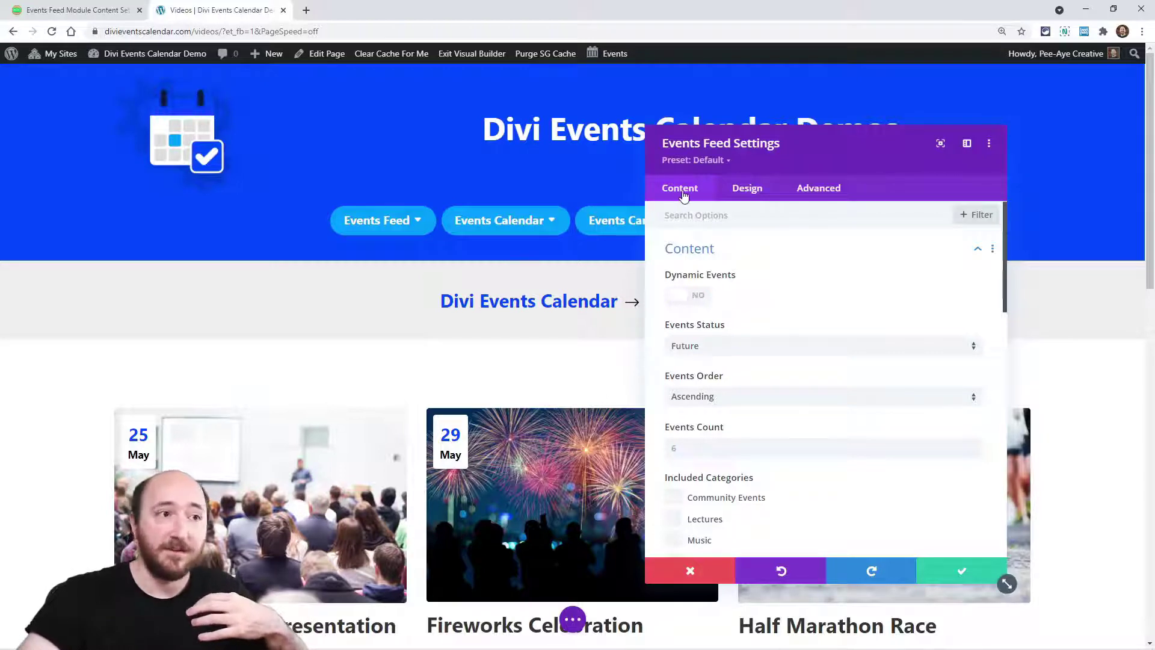
left_click(703, 249)
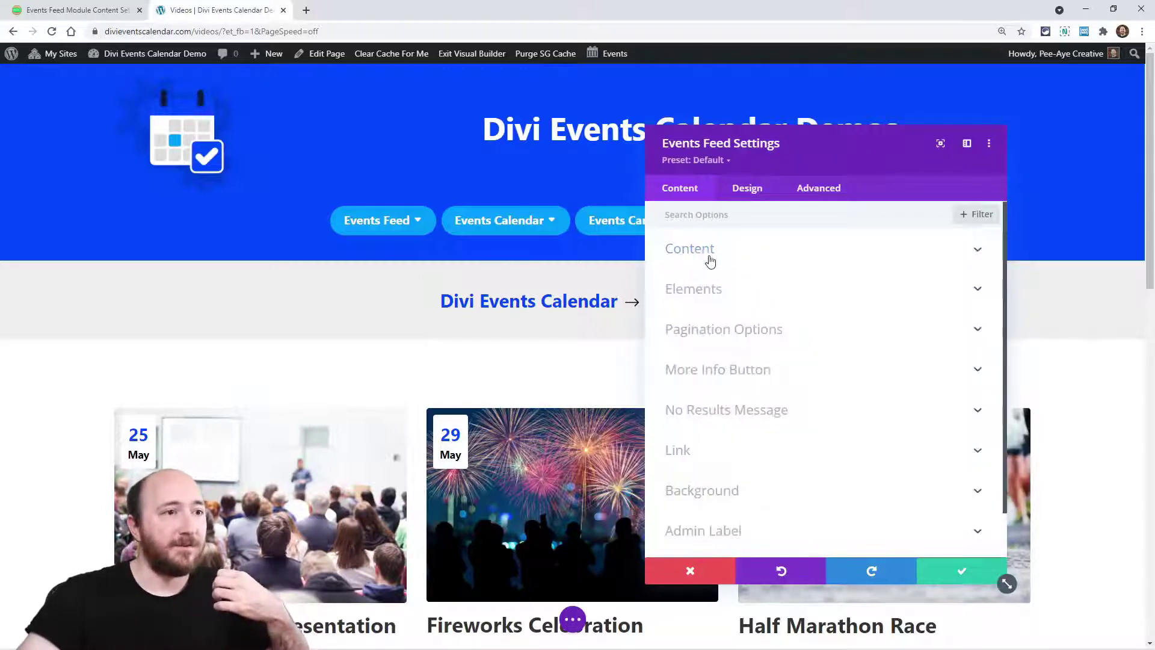
left_click_drag(811, 162, 746, 134)
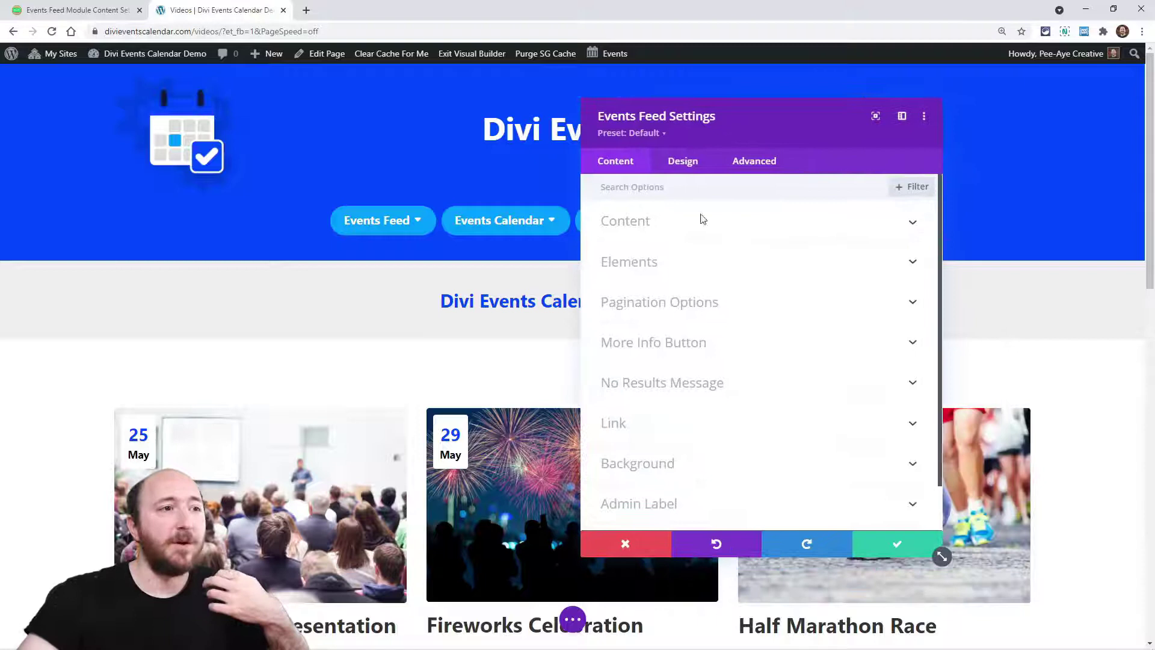
left_click(651, 231)
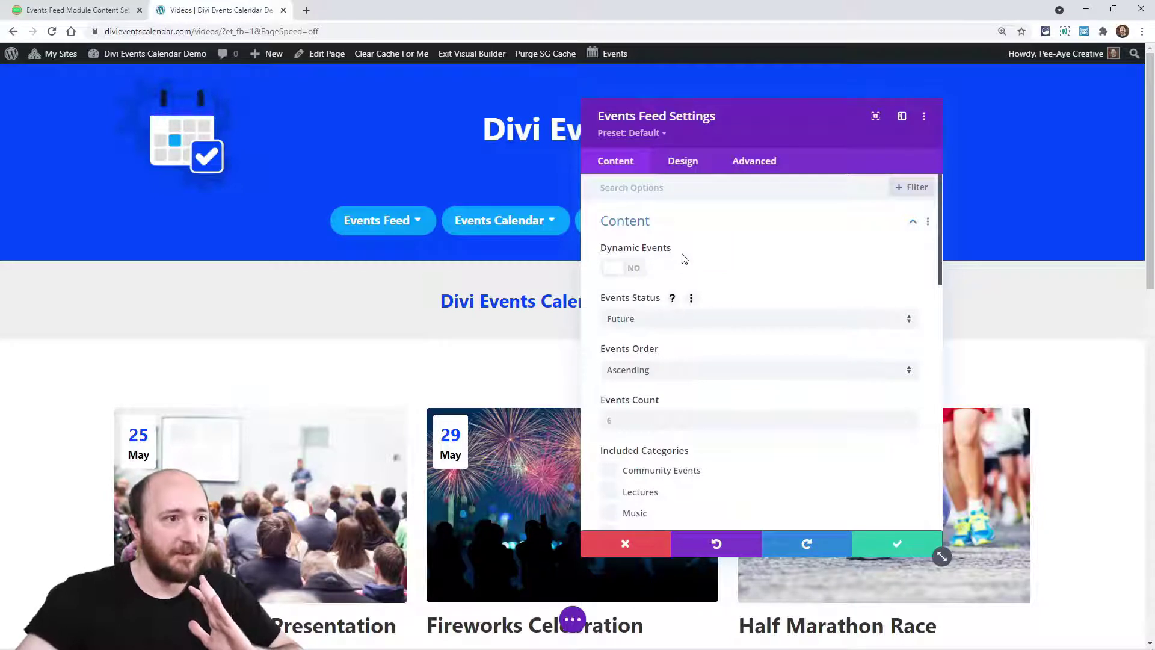
Read the Dynamic Events help, switch Dynamic Events to Yes, then back to No
left_click(685, 250)
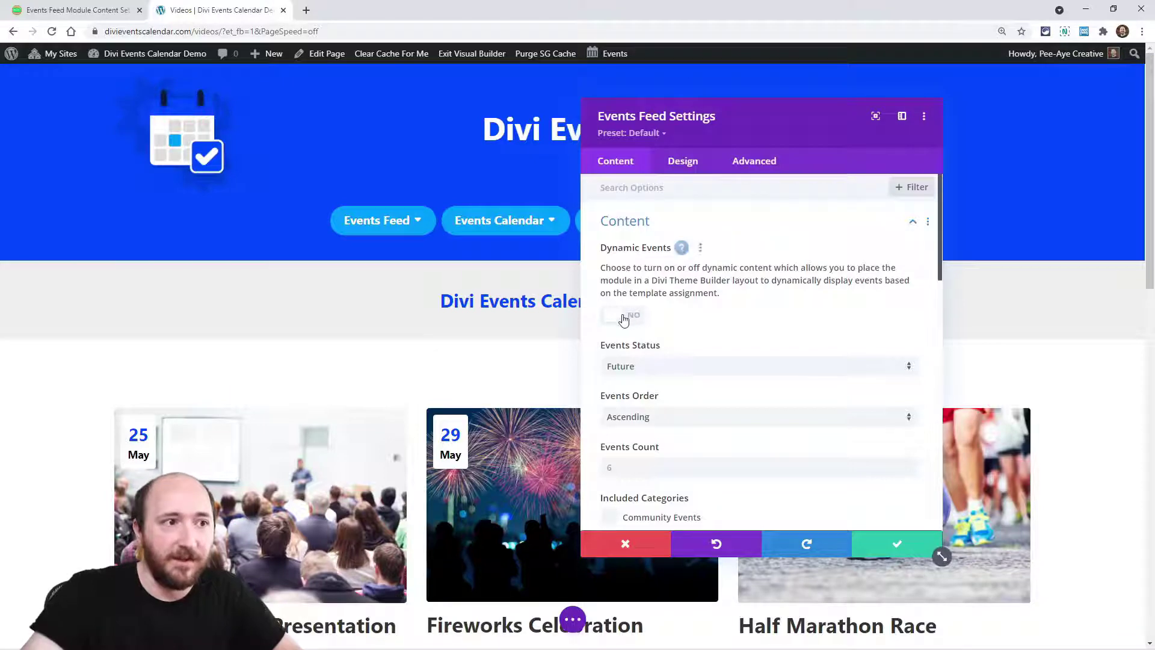
left_click(624, 317)
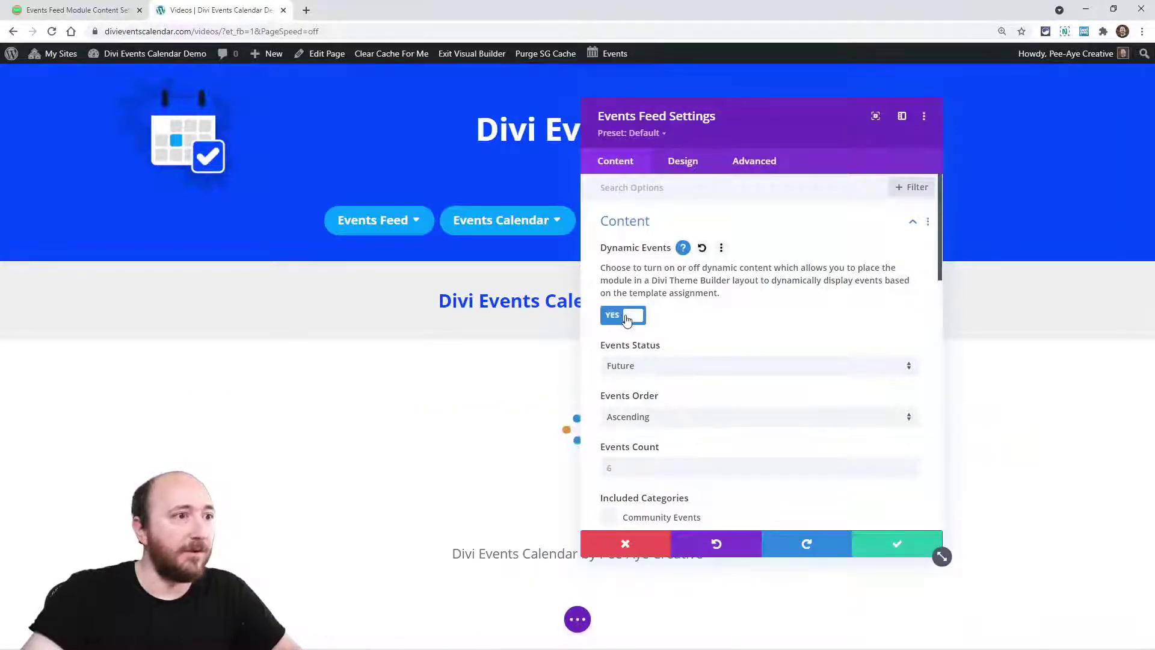
left_click(683, 249)
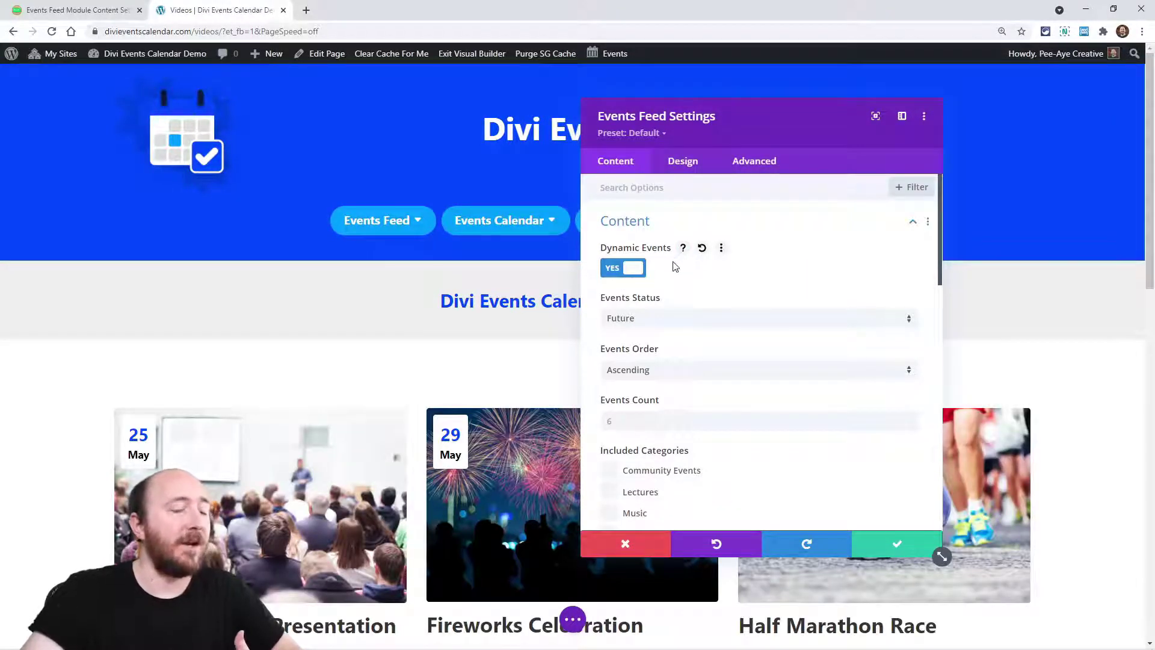
left_click(625, 272)
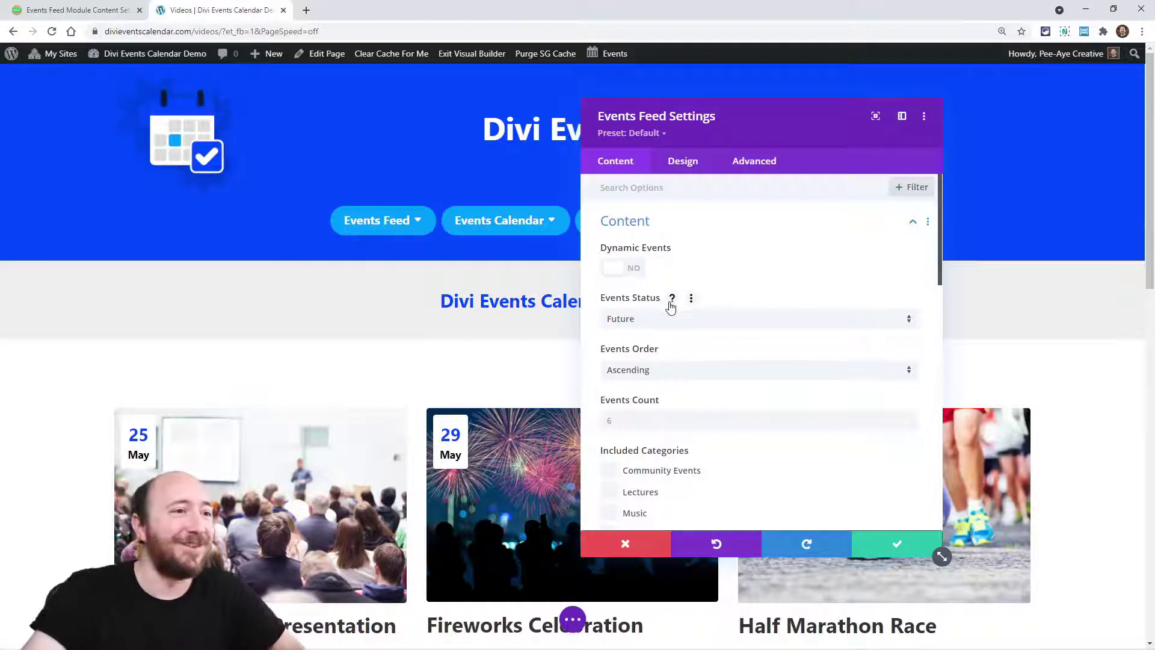
left_click(673, 299)
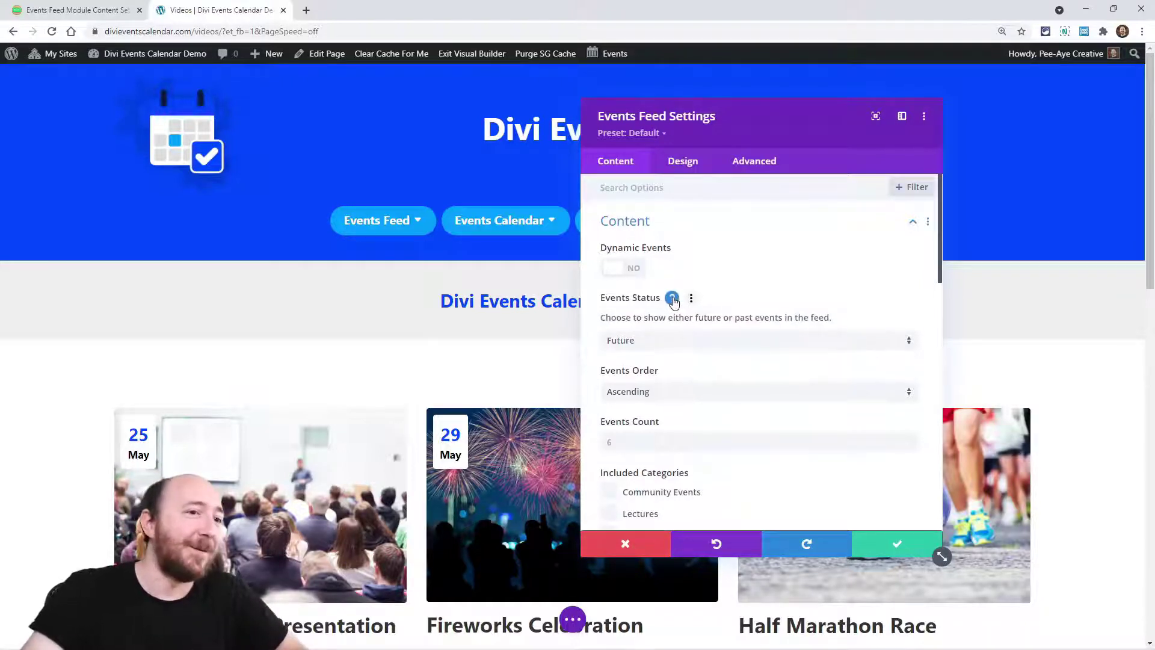
left_click(672, 299)
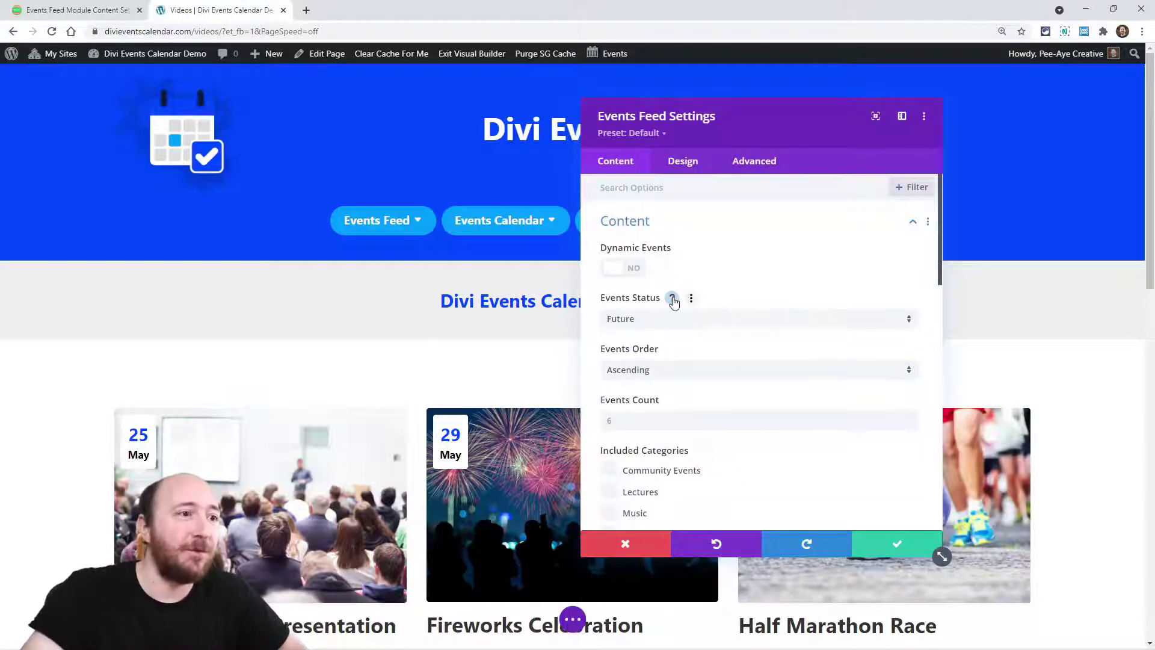
left_click(639, 317)
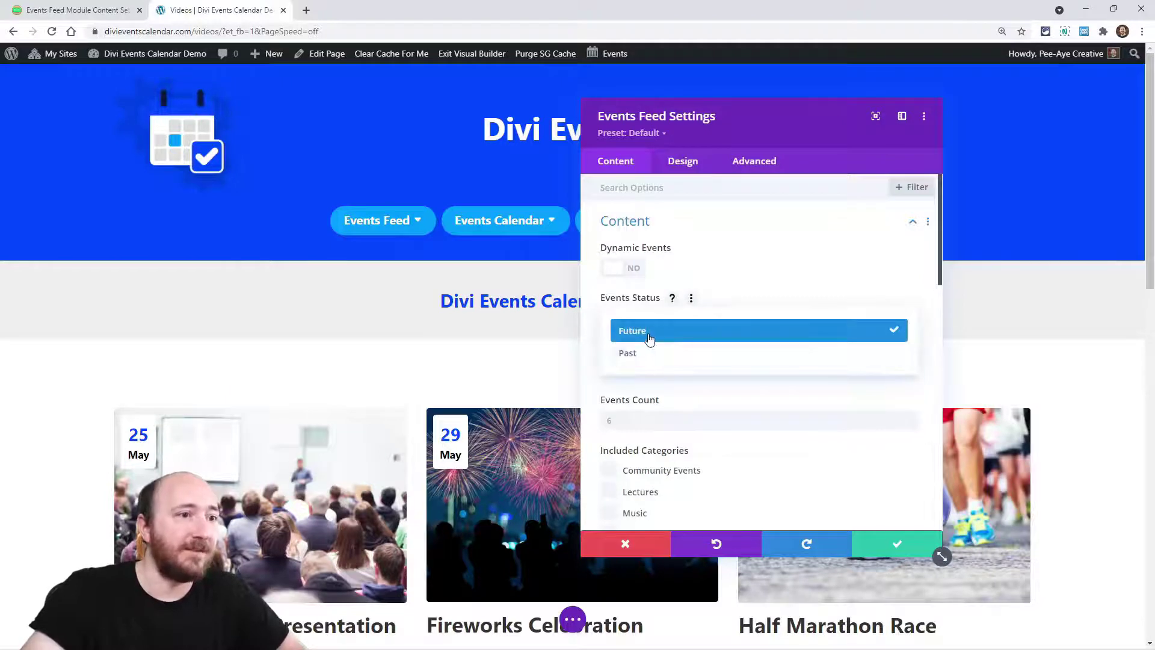
left_click(651, 302)
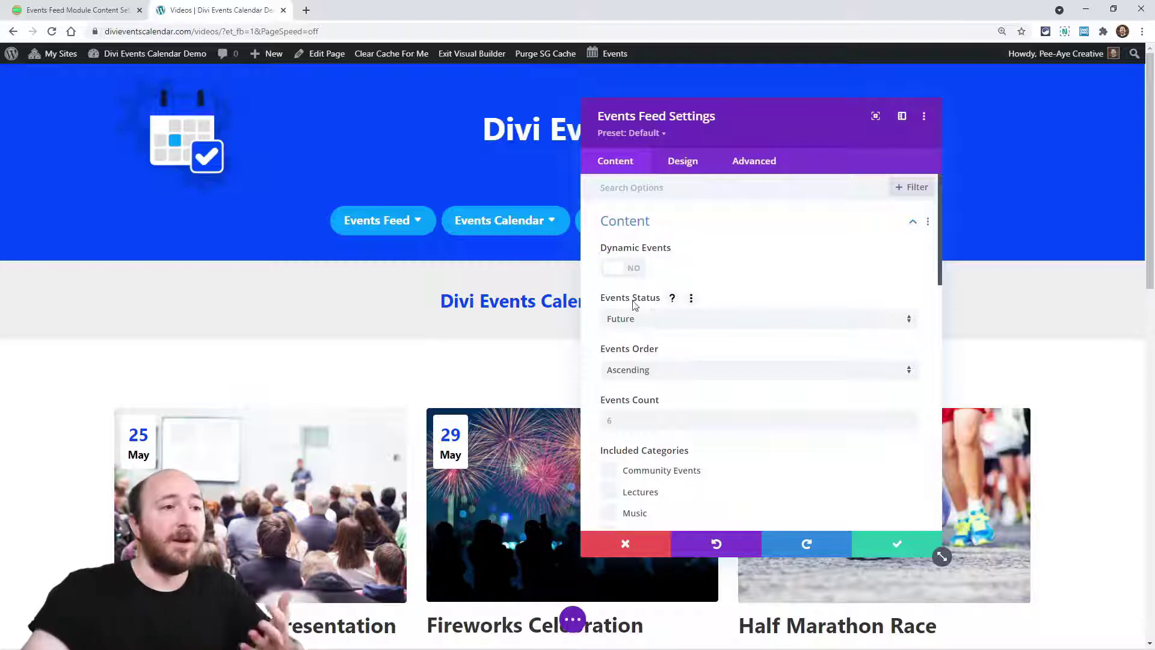
left_click(628, 319)
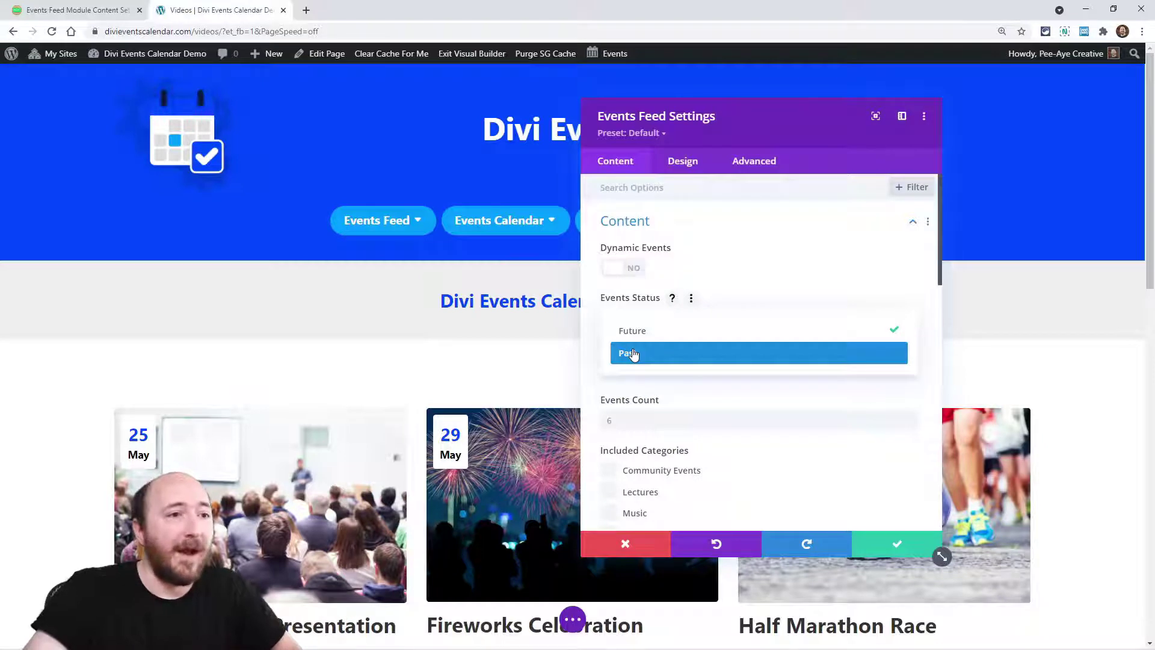
left_click(724, 307)
scroll(670, 350, "down", 1)
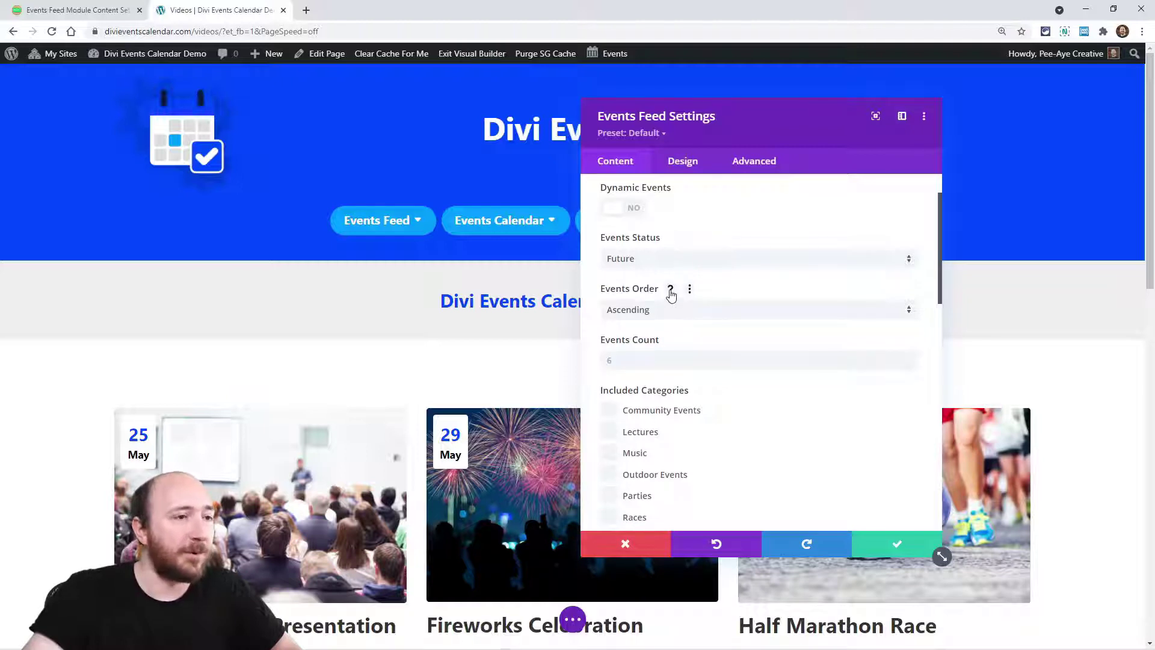
left_click(671, 291)
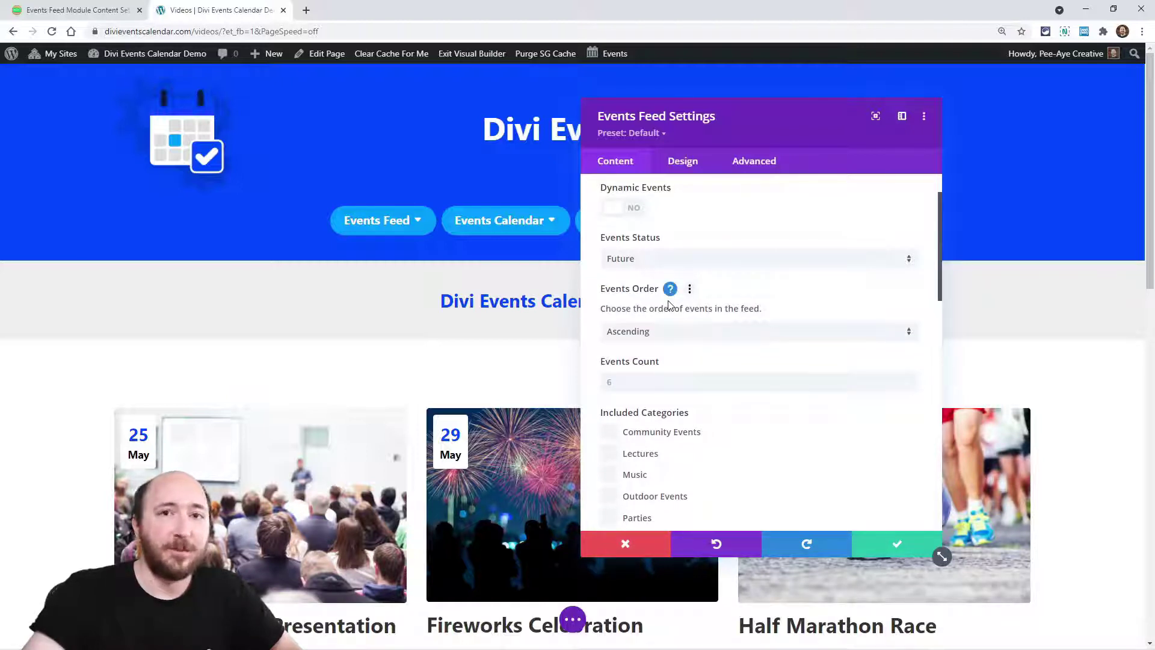
left_click(648, 335)
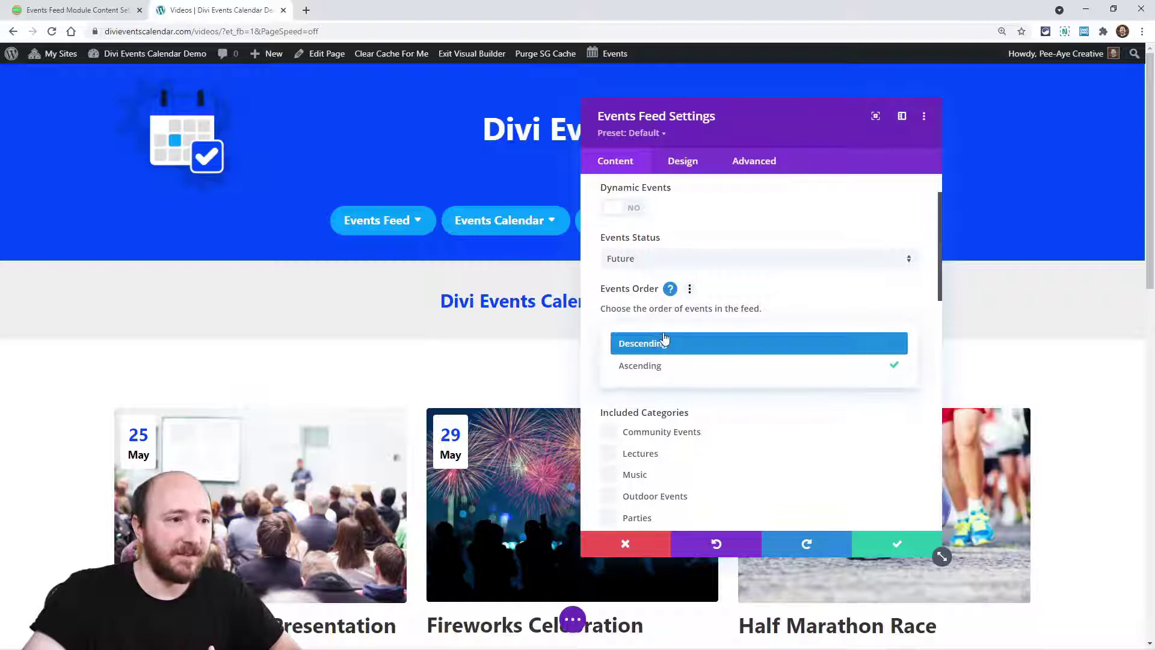
left_click(690, 309)
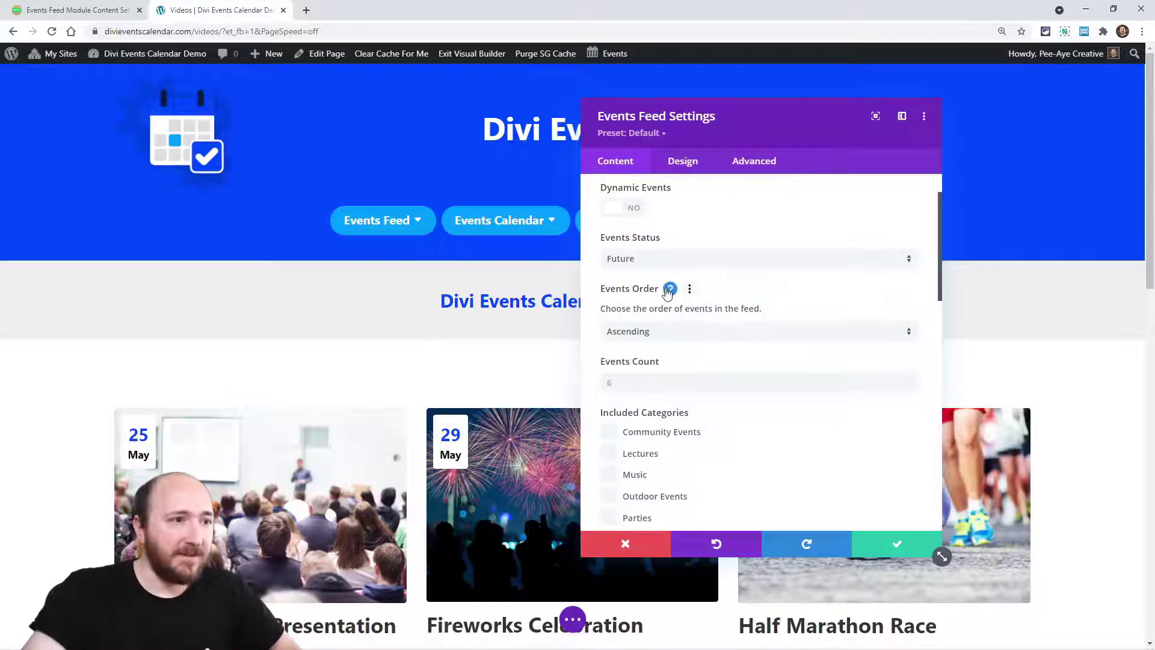
left_click(668, 289)
scroll(662, 325, "up", 2)
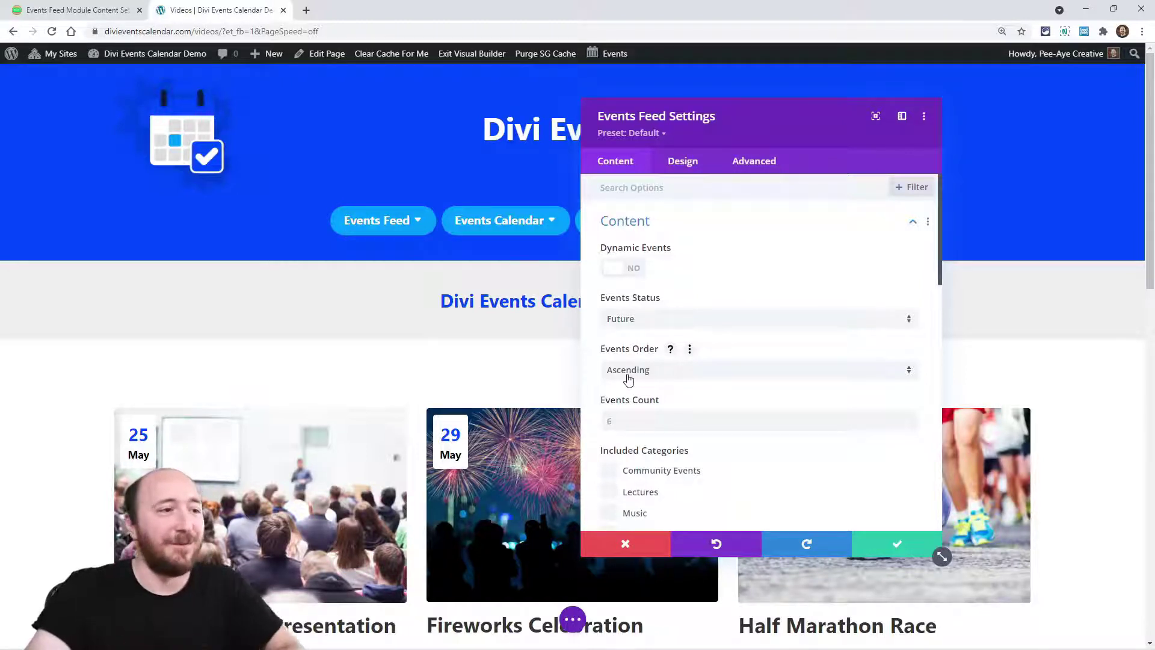
Preview the feed with Events Count 1, then 3, and settle on 6
scroll(666, 354, "down", 3)
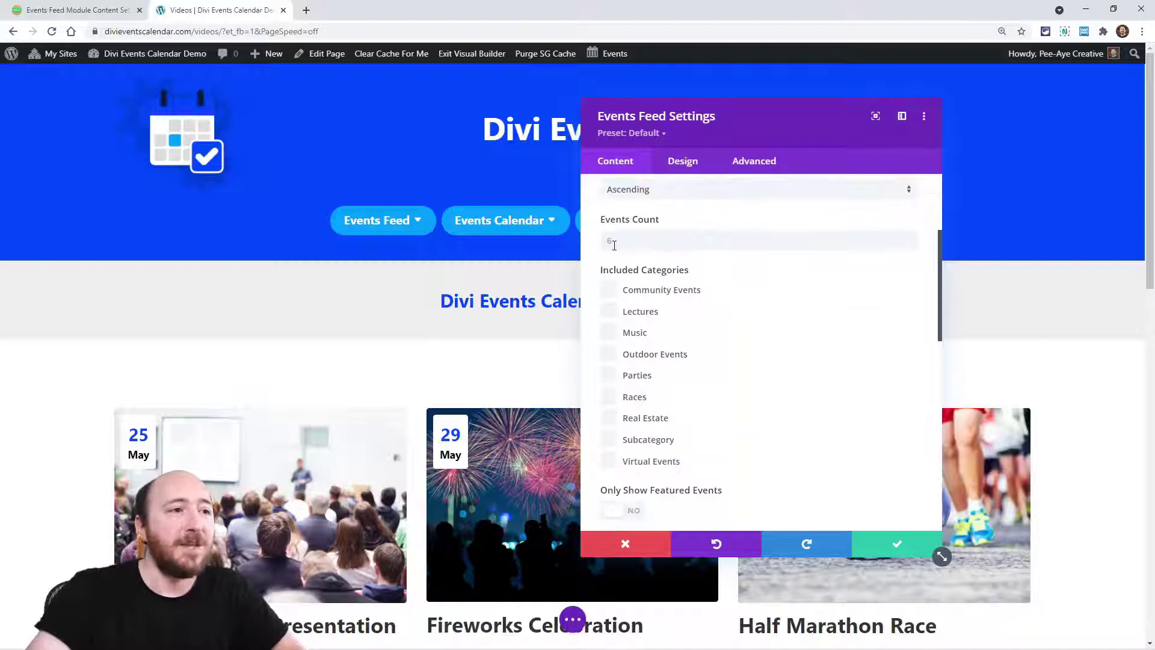
type("1")
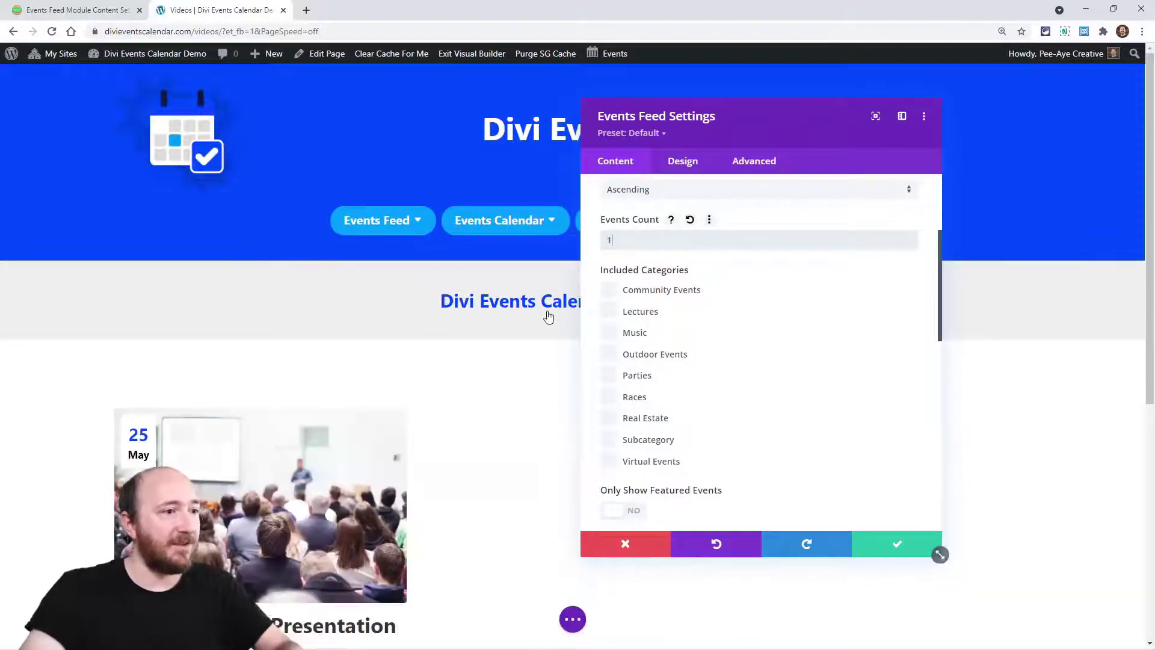
scroll(451, 365, "down", 6)
scroll(460, 382, "up", 4)
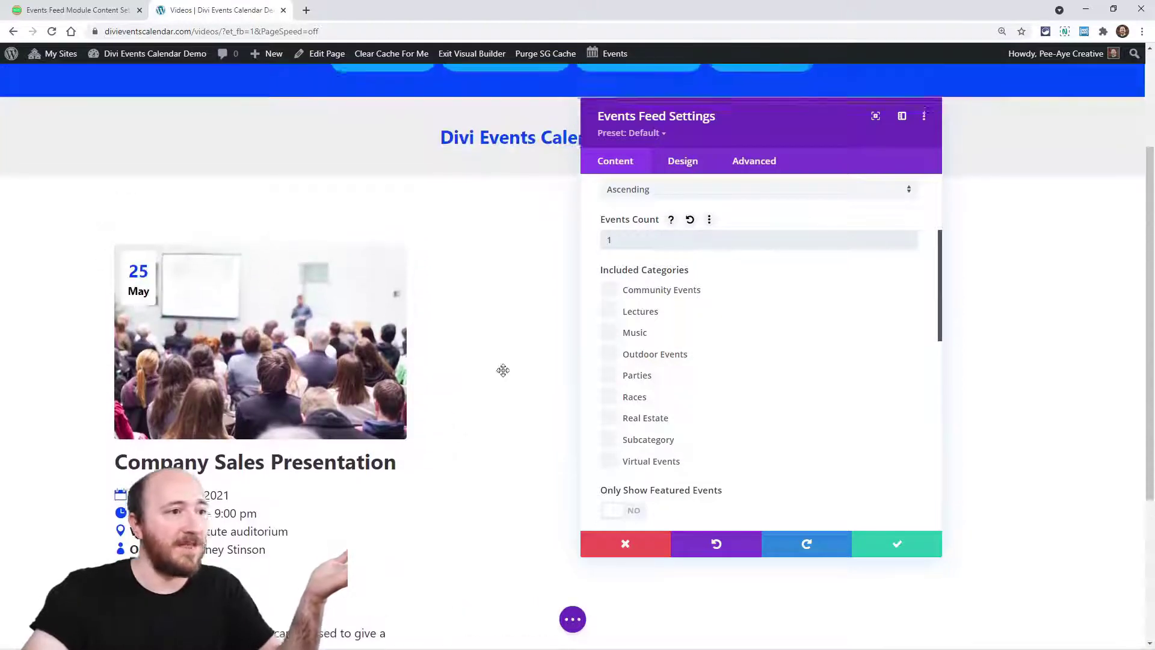
left_click(619, 241)
key("BackSpace")
type("3")
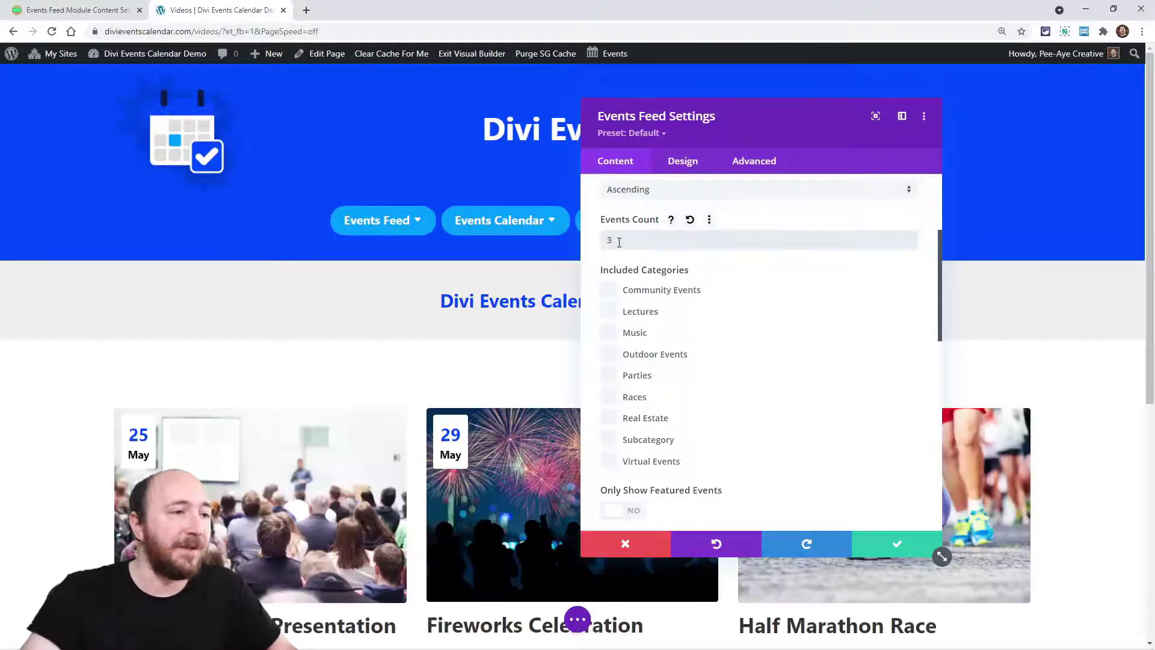
key("BackSpace")
type("6")
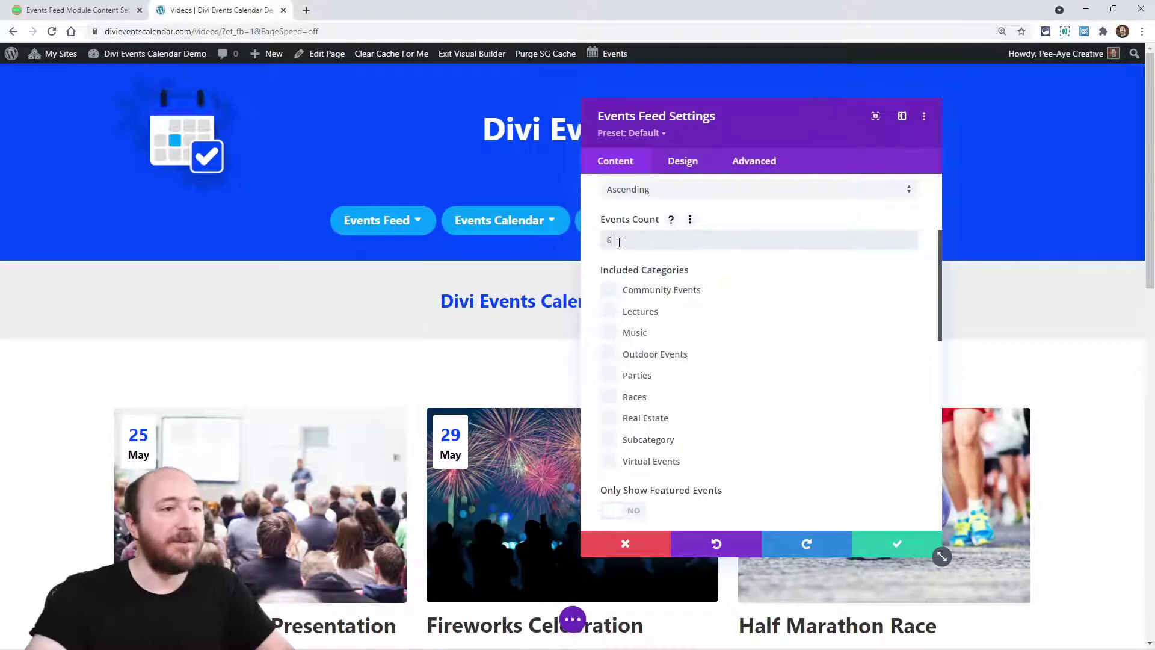
scroll(421, 385, "down", 9)
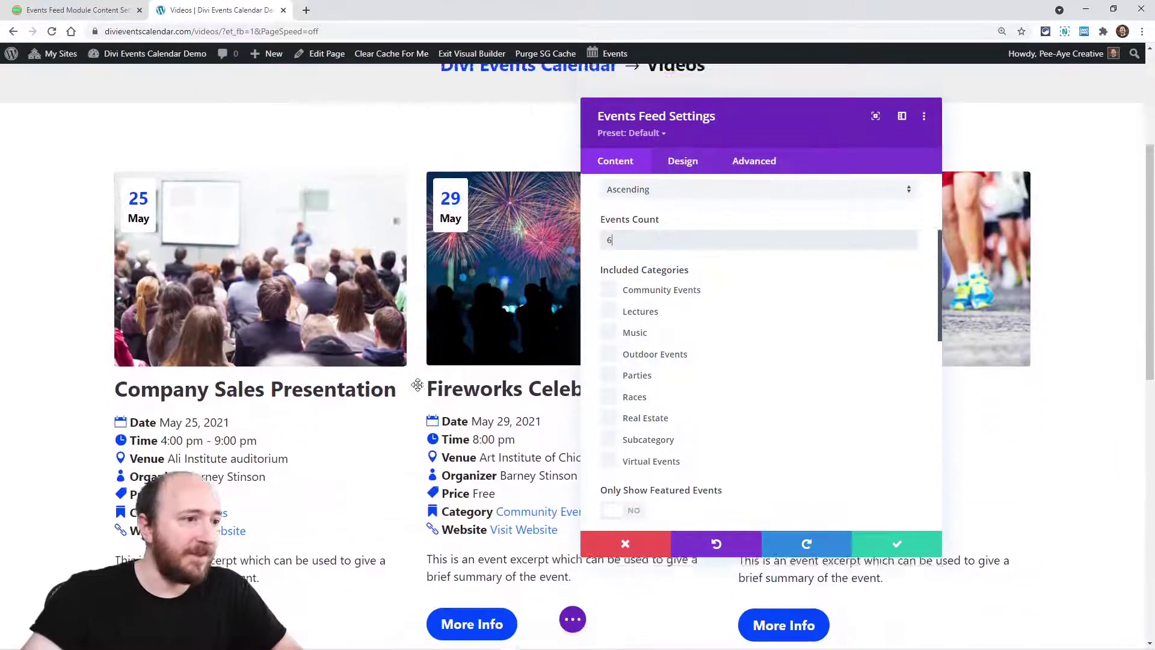
scroll(442, 427, "up", 4)
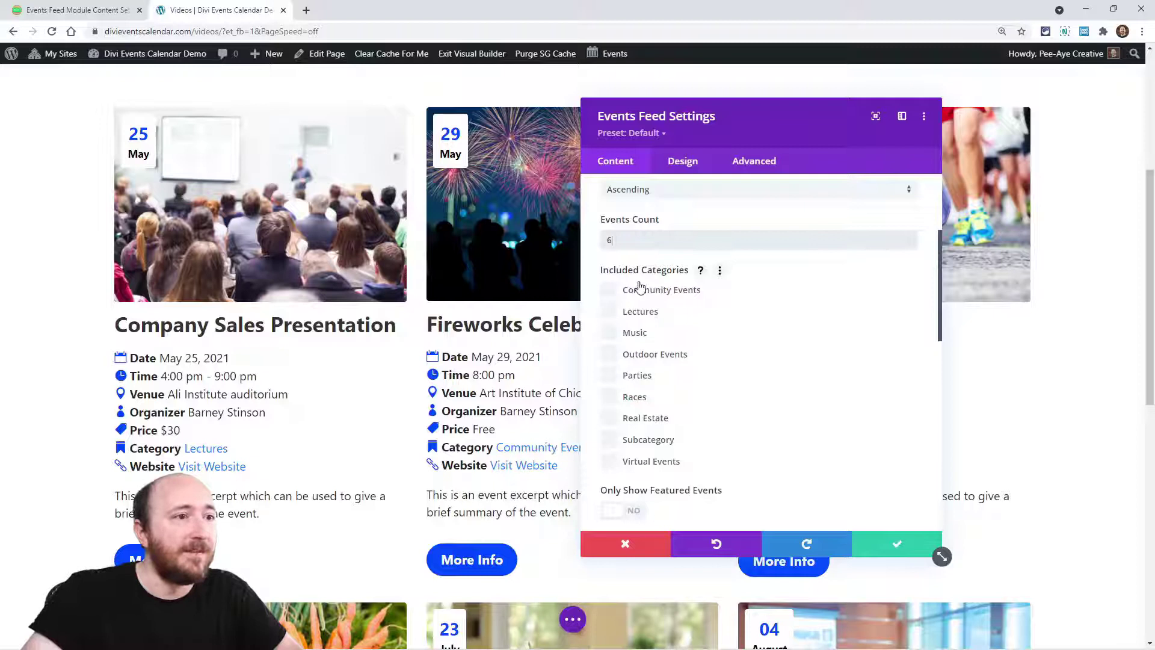
left_click(702, 272)
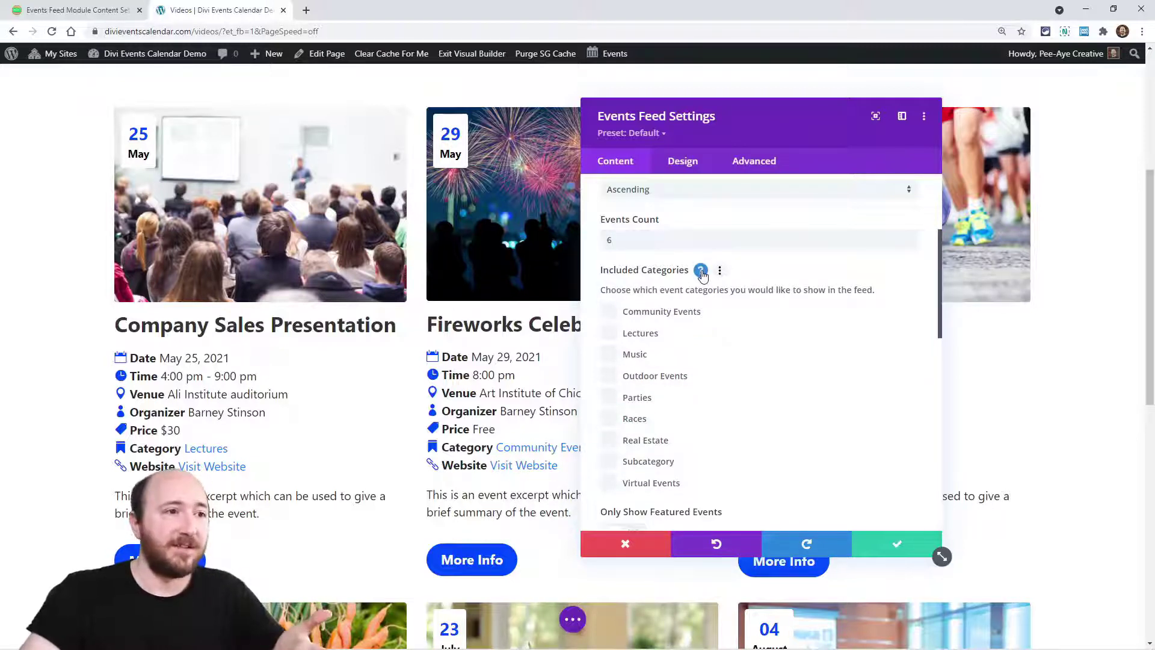
left_click(701, 272)
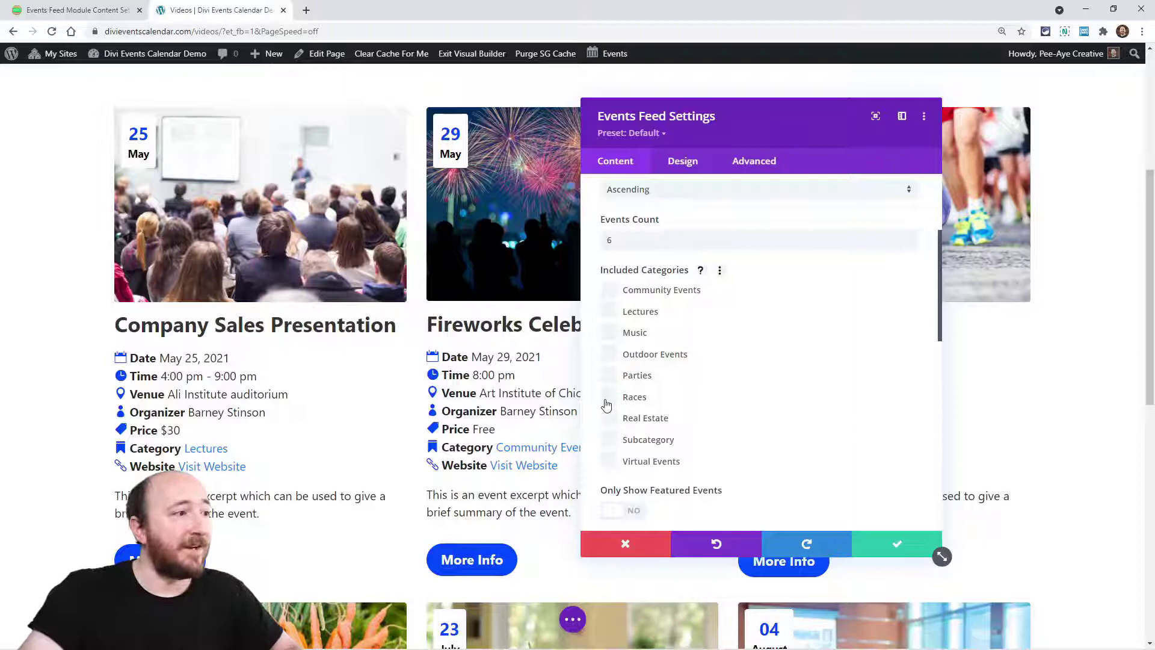
left_click(607, 334)
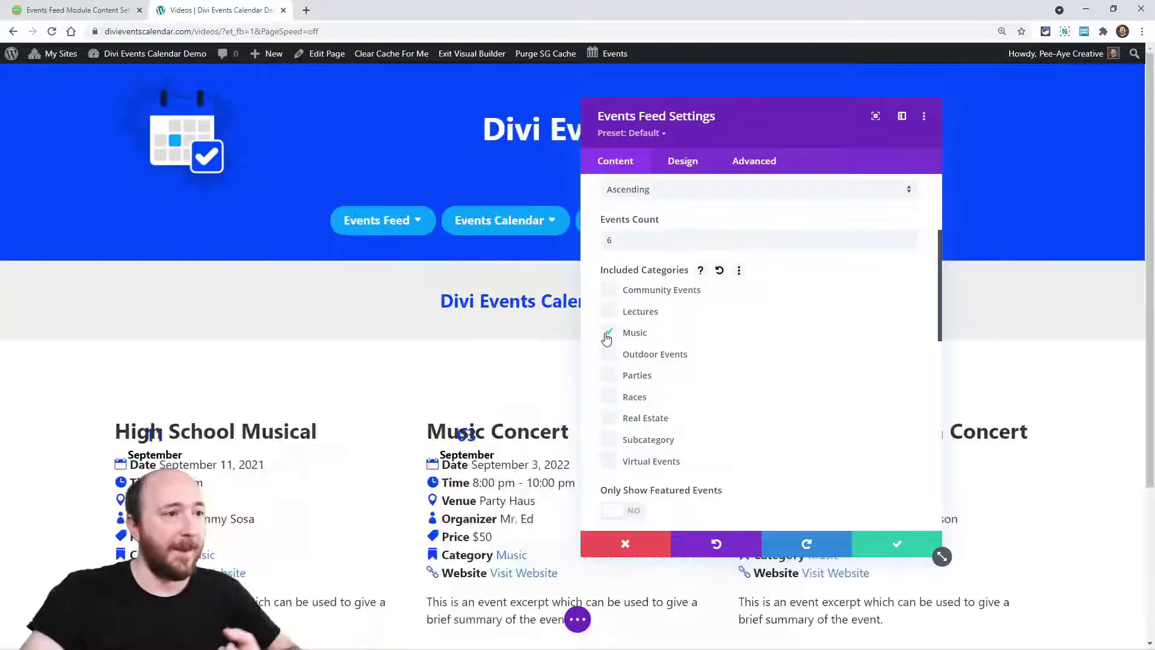
scroll(398, 367, "down", 4)
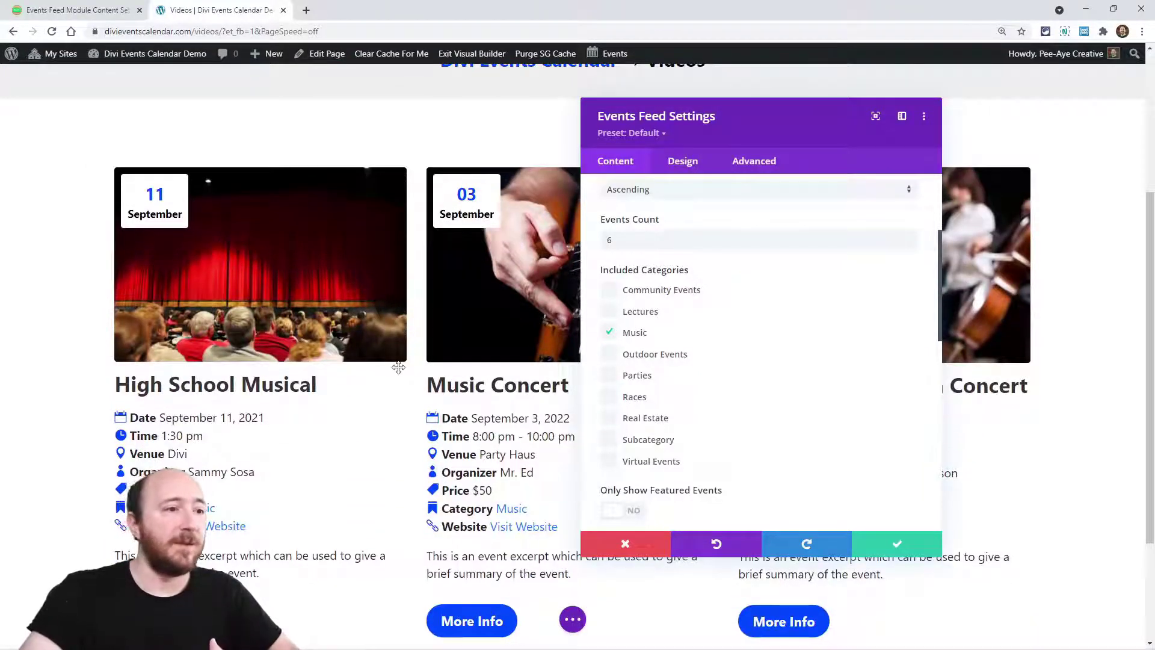
left_click(609, 358)
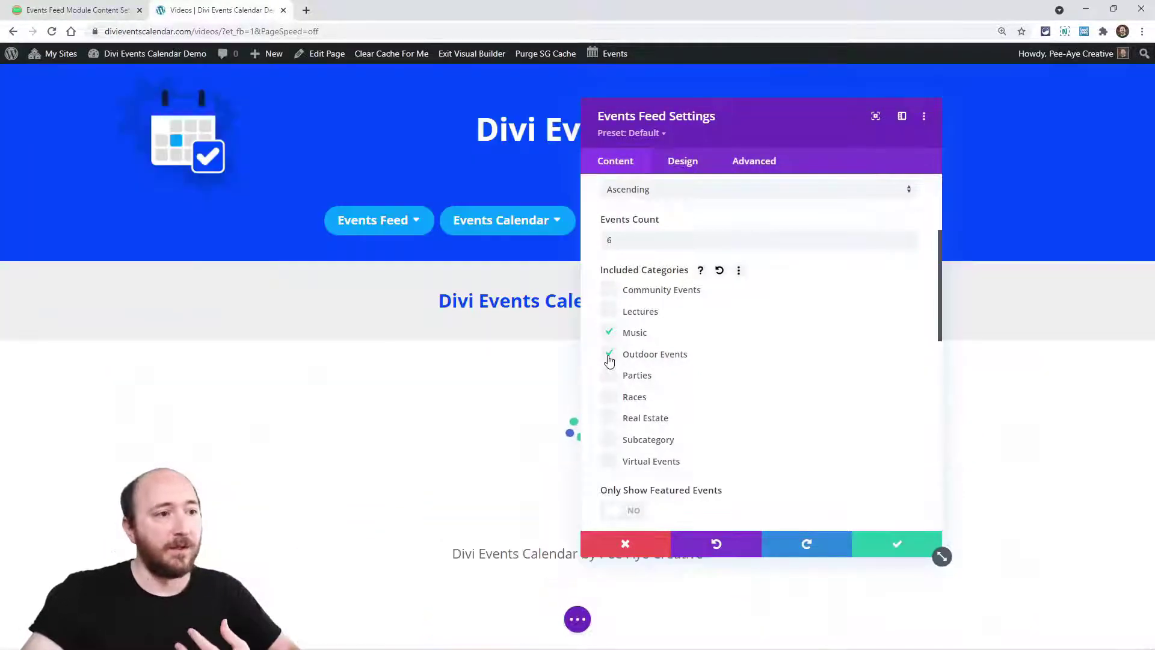
left_click(609, 377)
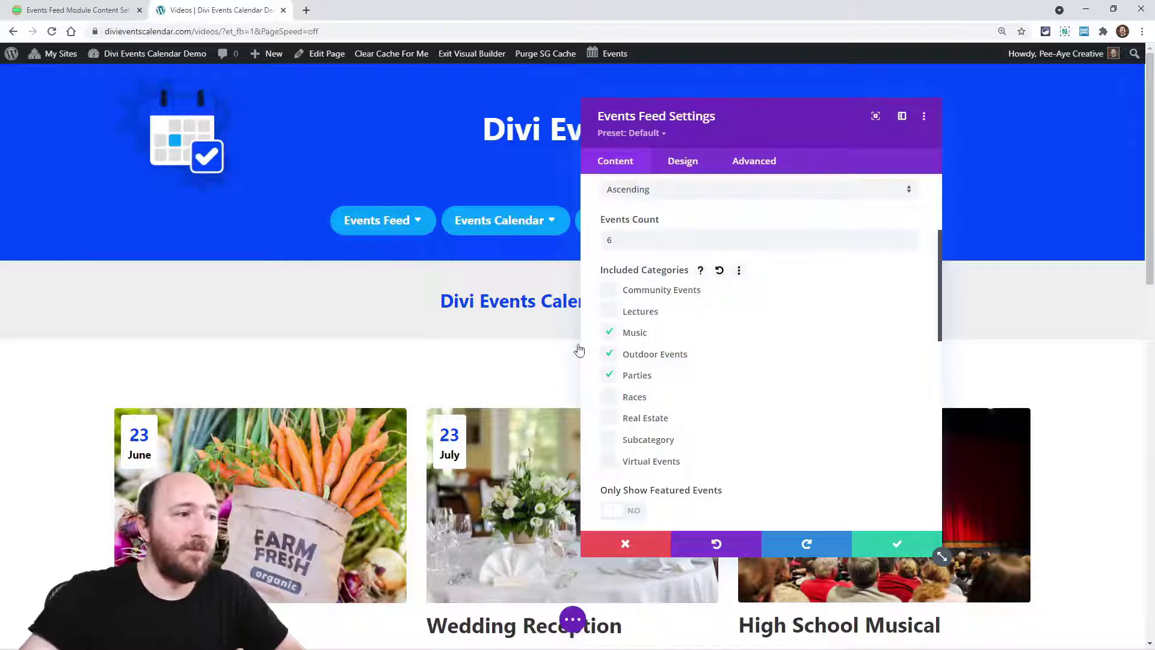
scroll(307, 466, "down", 4)
scroll(312, 476, "up", 1)
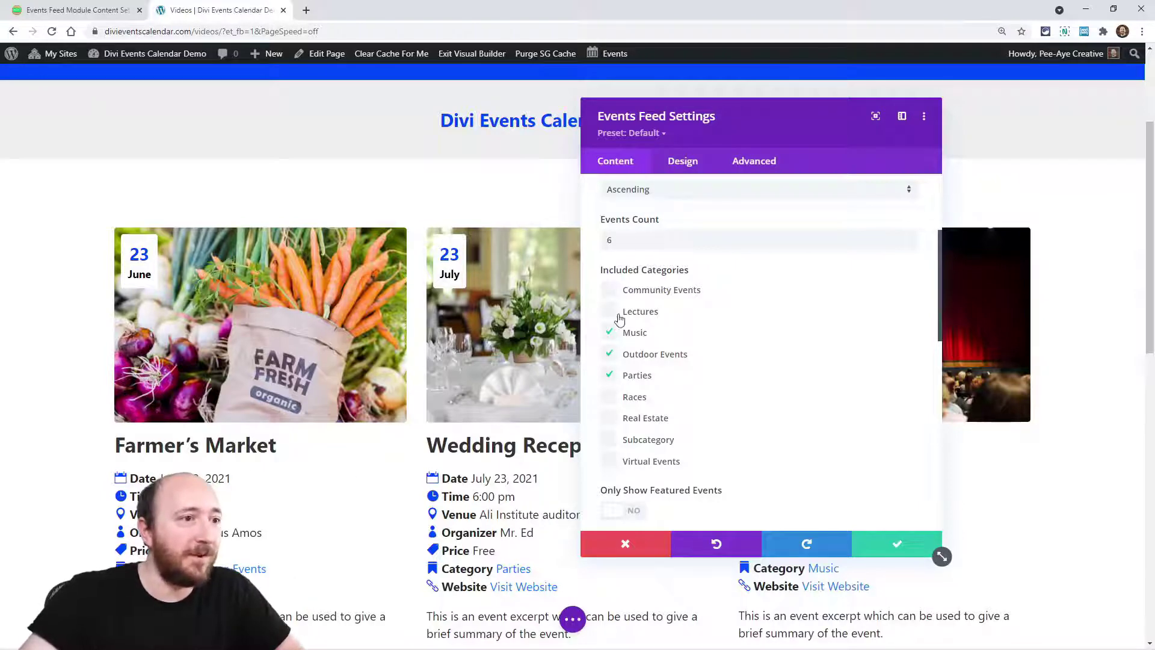
left_click(608, 332)
left_click(609, 354)
left_click(608, 383)
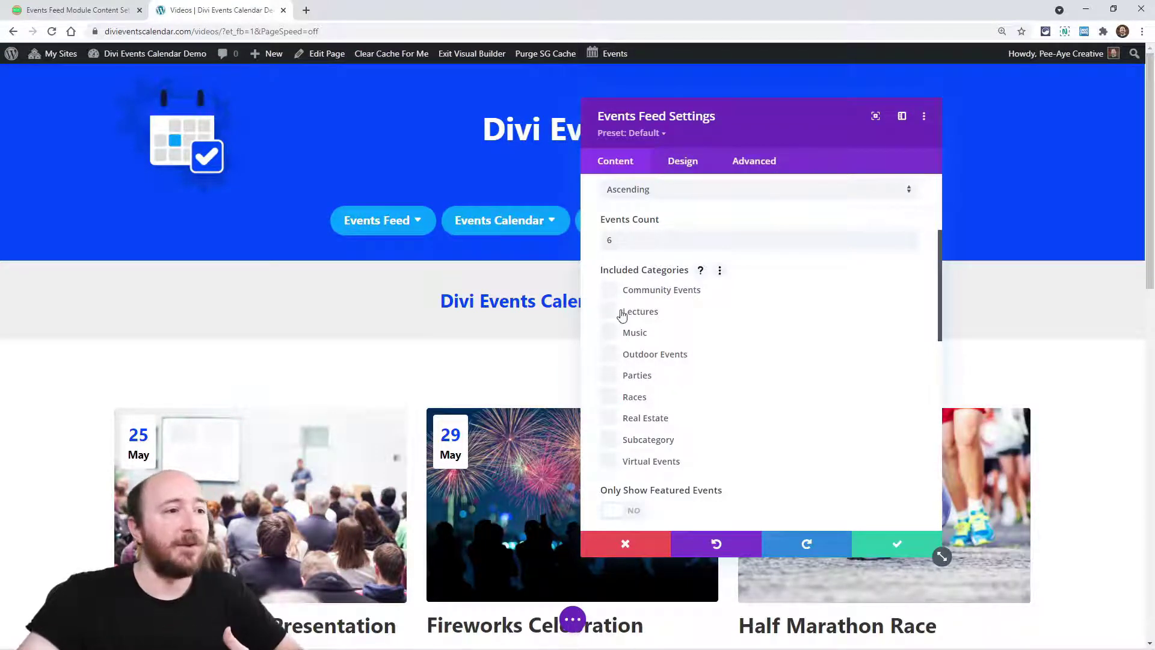
Show the Only Show Featured Events help, then open Church Chorus Practice for editing
scroll(643, 367, "down", 3)
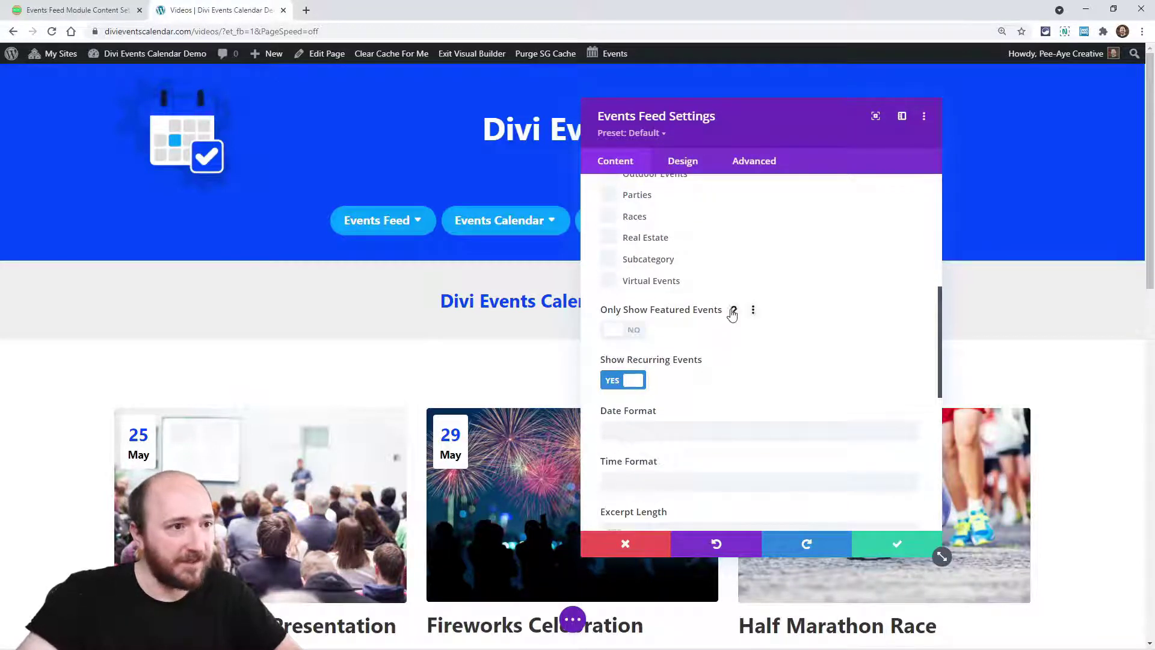
left_click(733, 313)
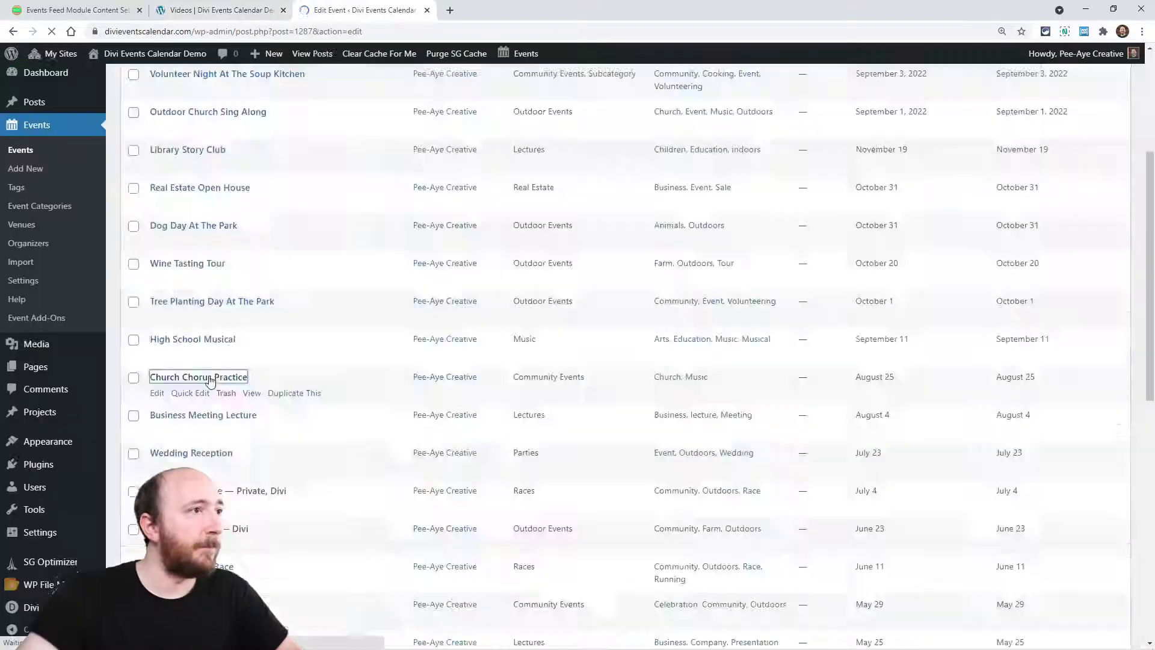
left_click(206, 378)
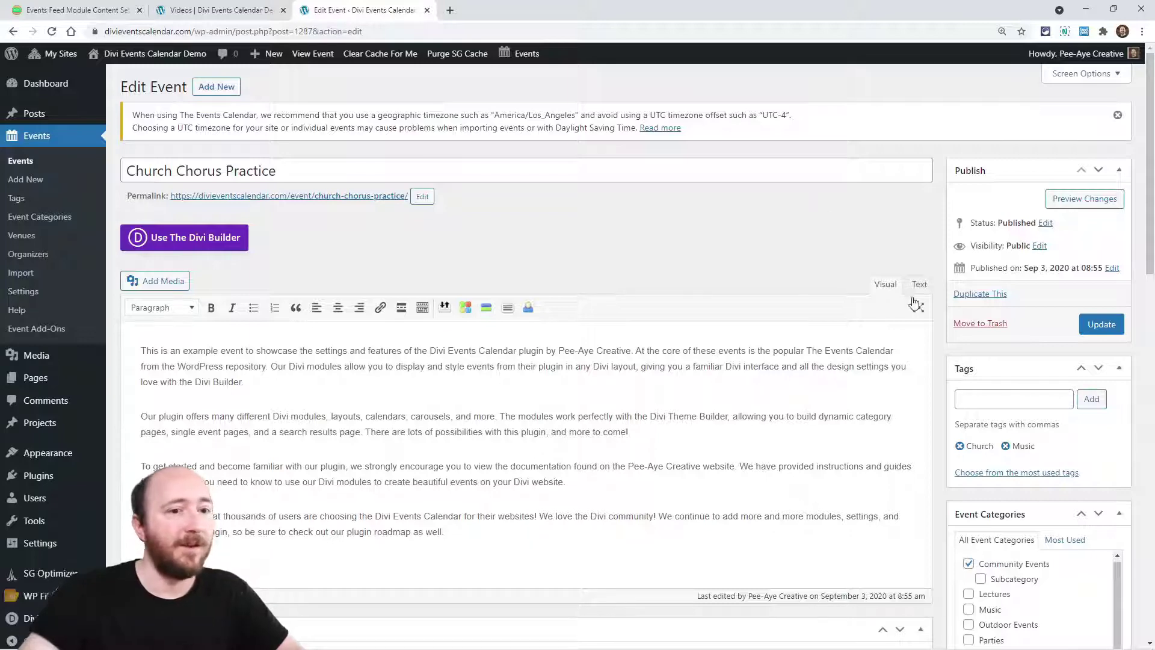
Mark Church Chorus Practice as a Feature Event and uncheck Sticky in Month View
scroll(910, 302, "down", 10)
scroll(919, 329, "up", 3)
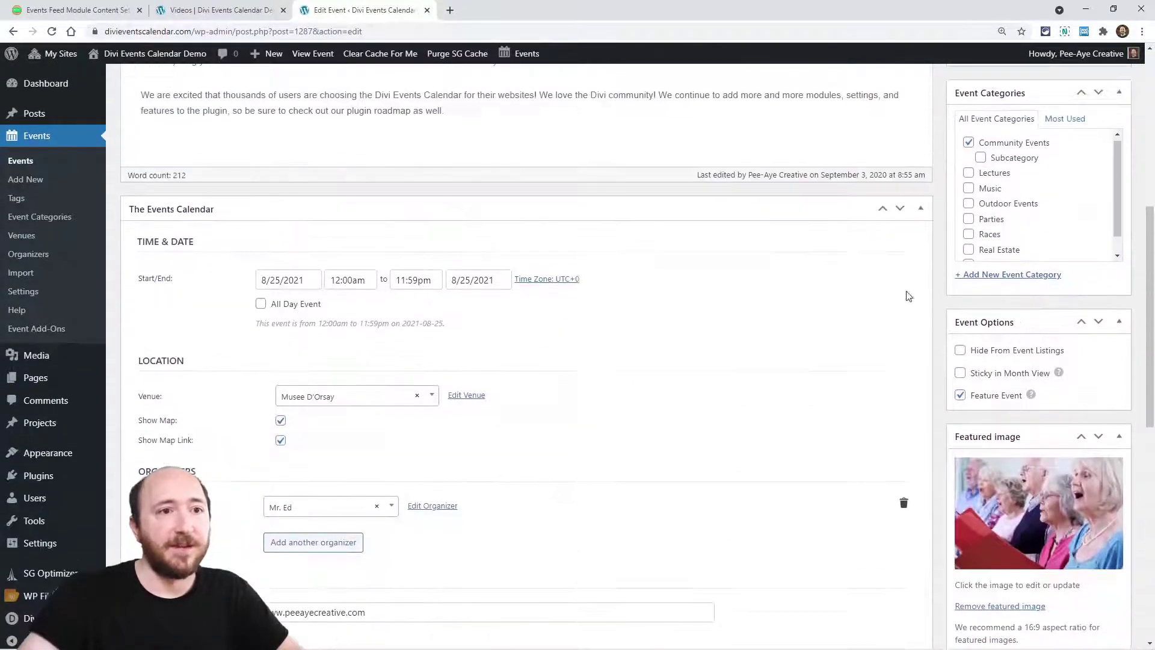
left_click(961, 398)
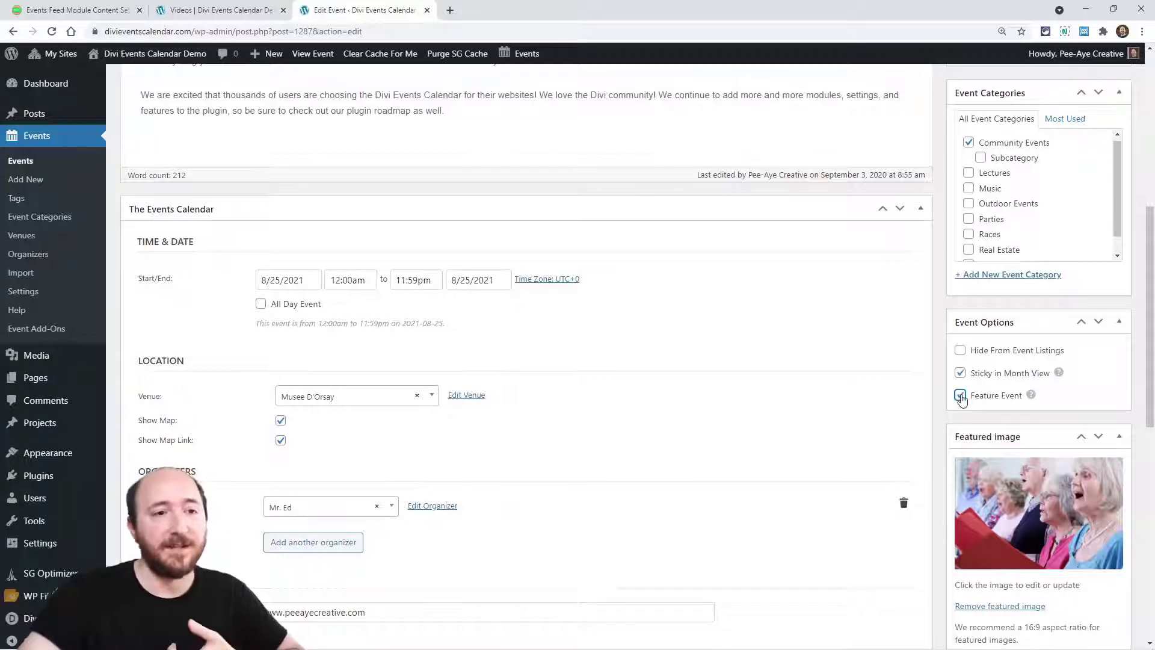
left_click(960, 373)
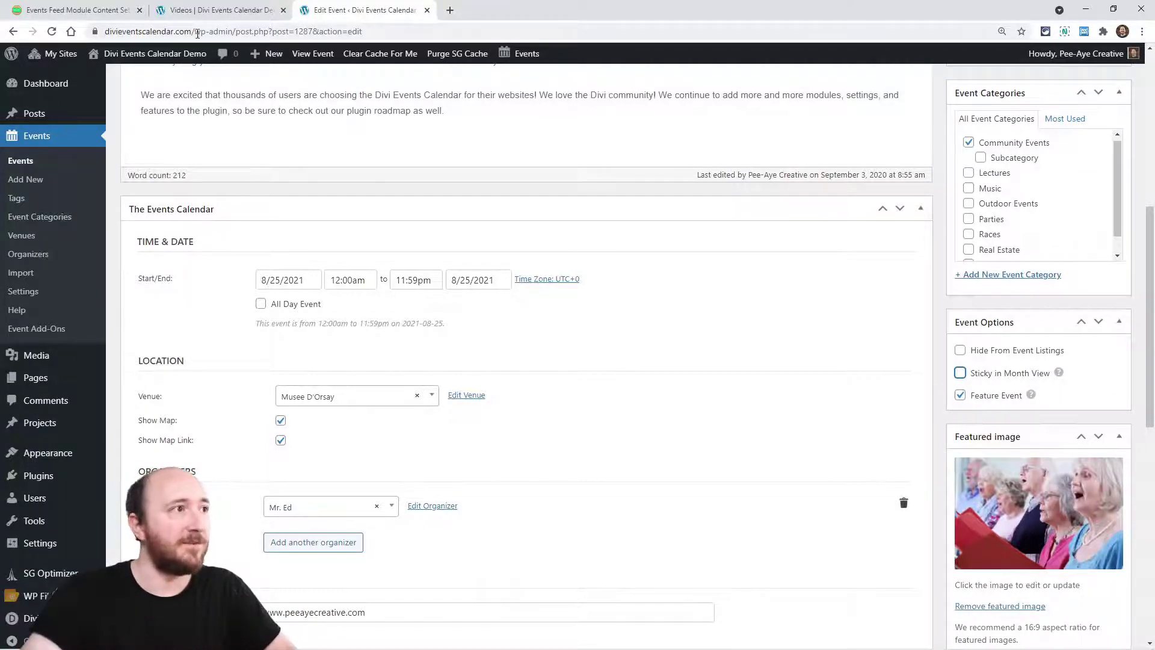
Back in the builder, preview Only Show Featured Events, then turn it off and hide its help
left_click(198, 10)
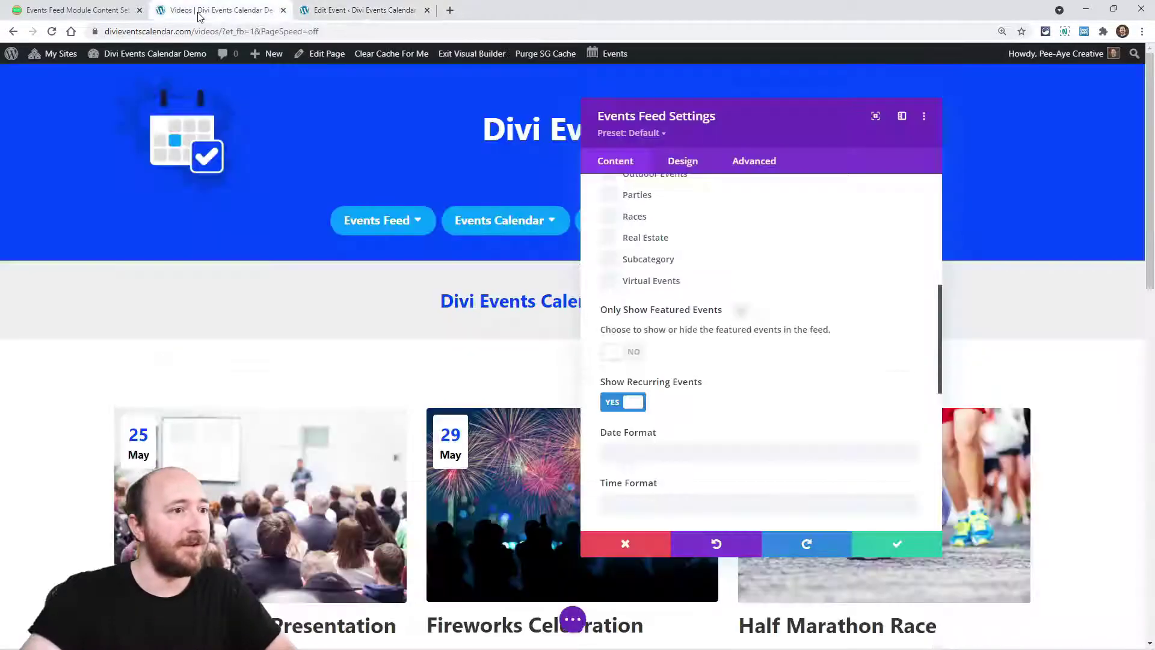
left_click(619, 353)
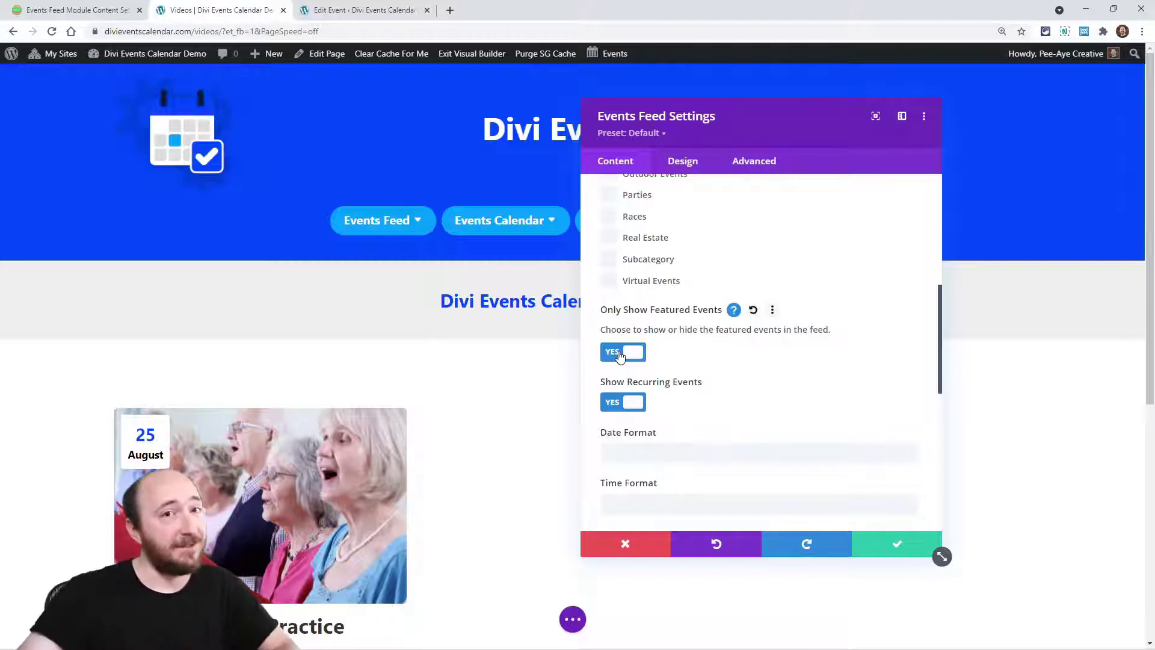
scroll(616, 298, "up", 2)
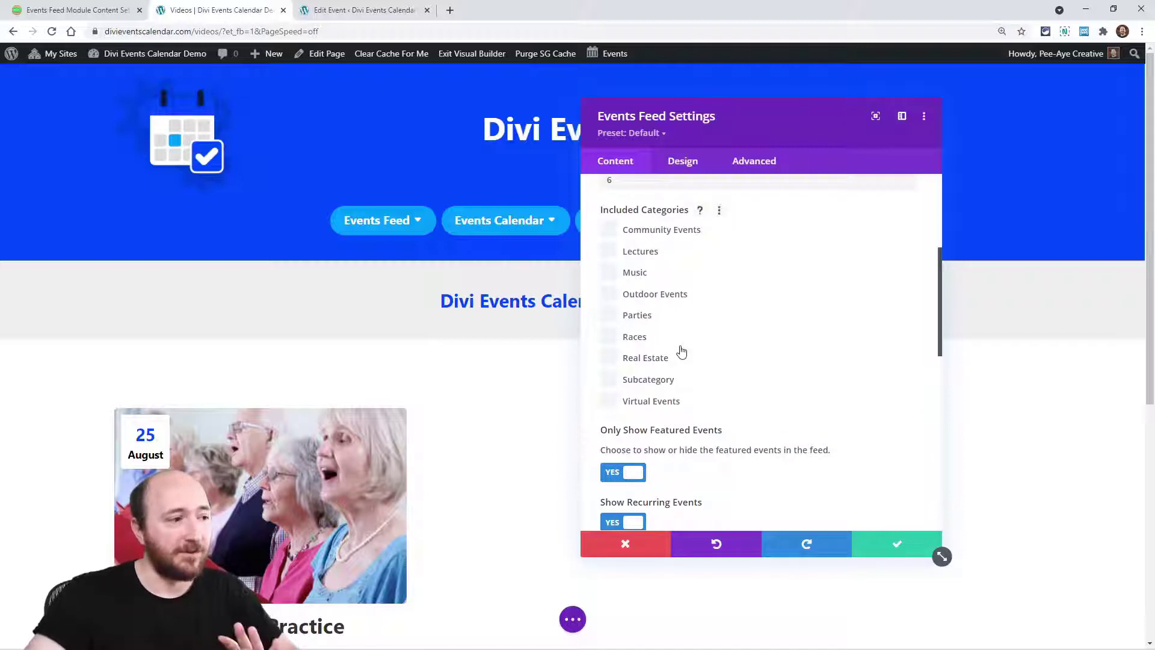
scroll(678, 369, "down", 1)
scroll(678, 370, "down", 2)
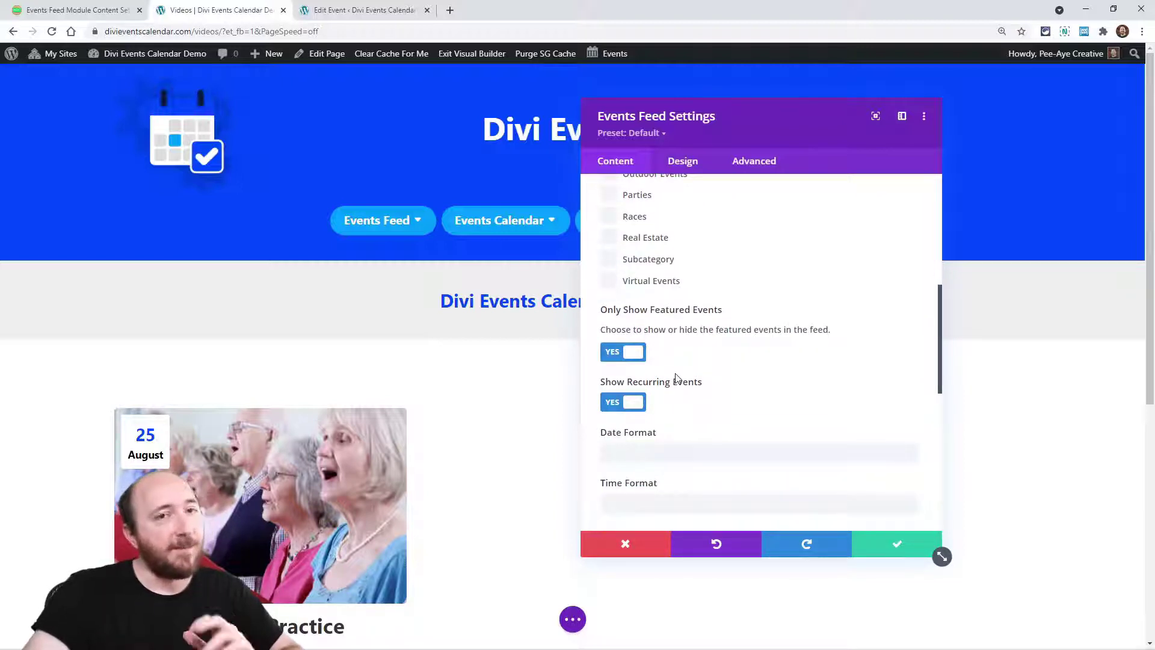
left_click(619, 351)
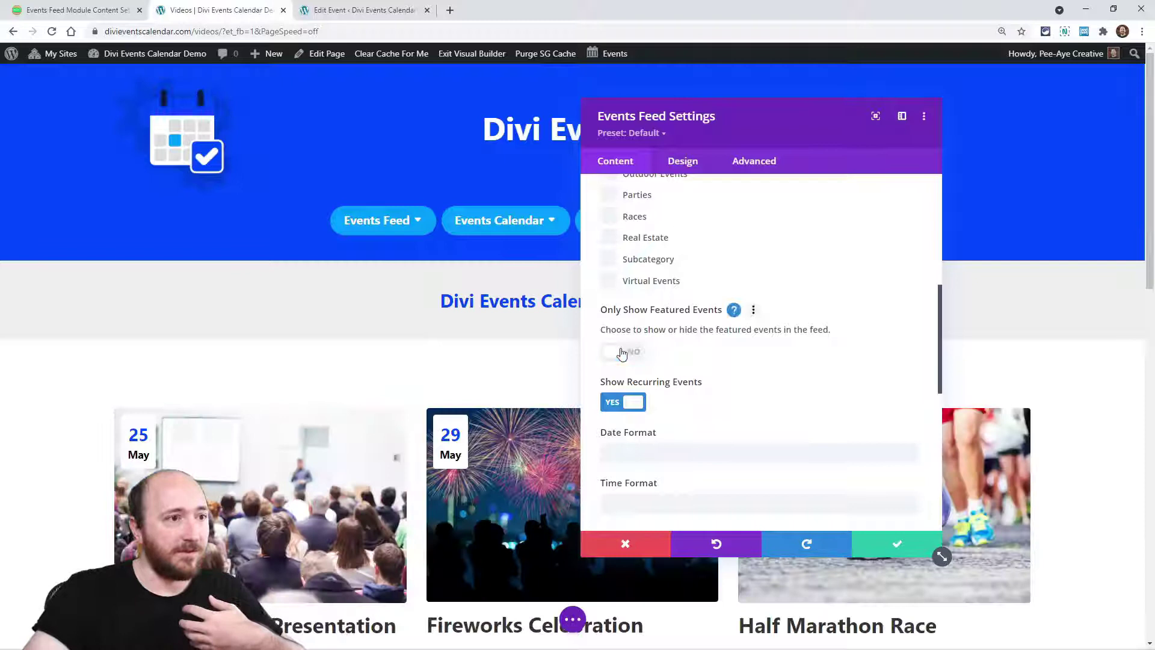
left_click(734, 310)
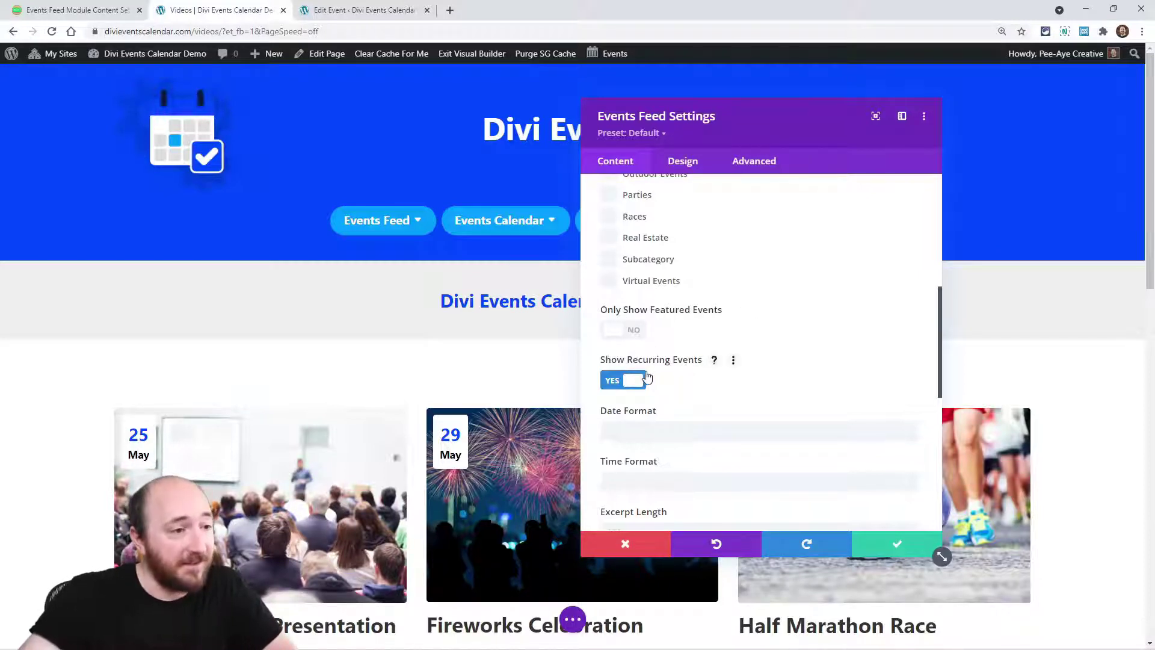
left_click(714, 360)
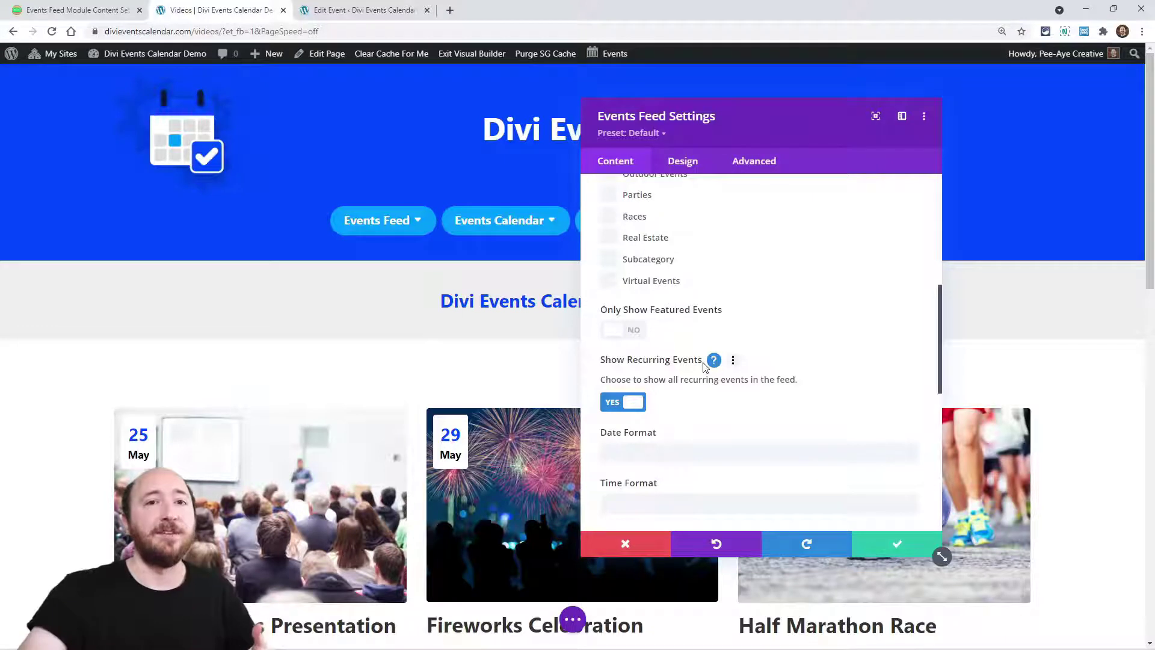
scroll(707, 389, "down", 1)
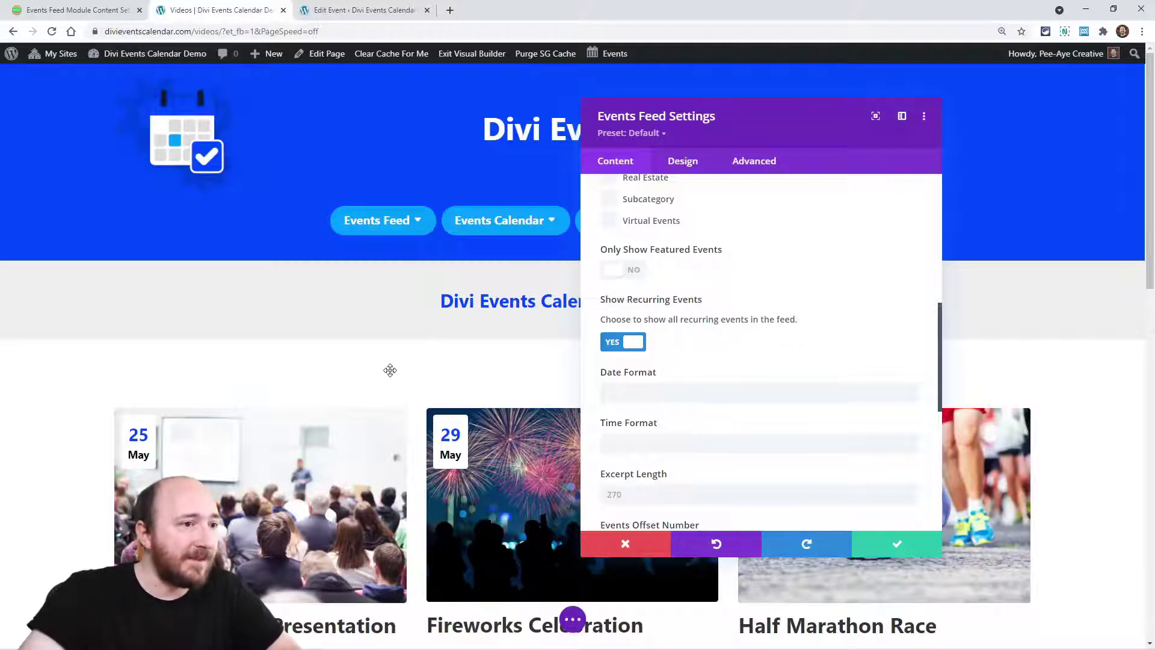
scroll(387, 371, "down", 5)
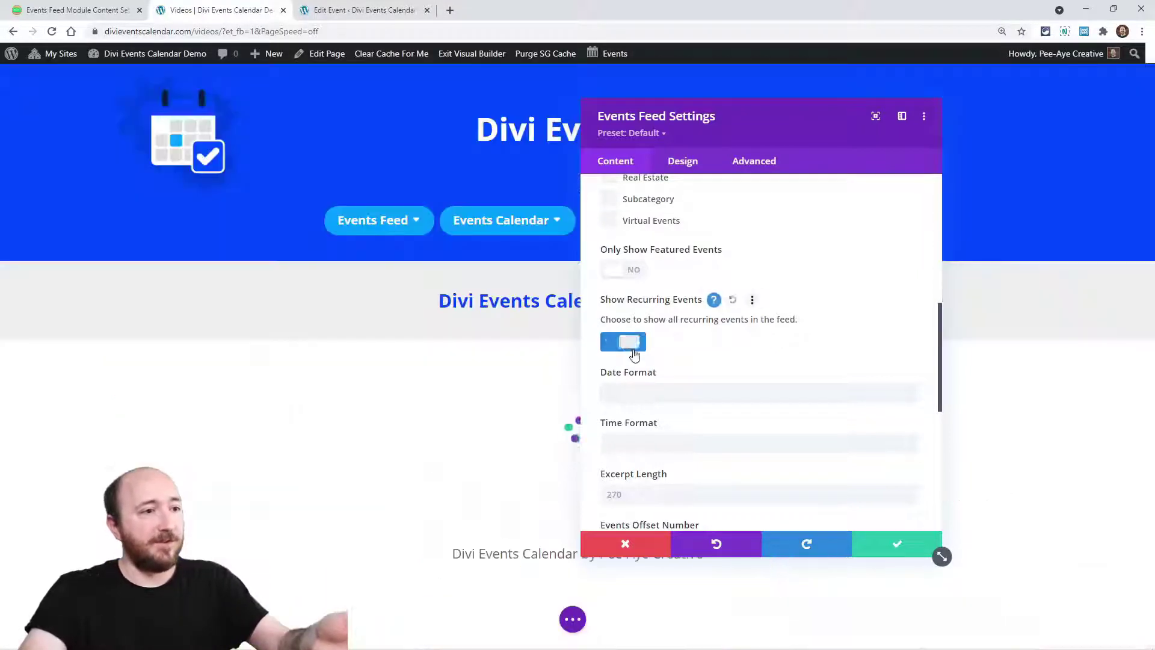
left_click(632, 343)
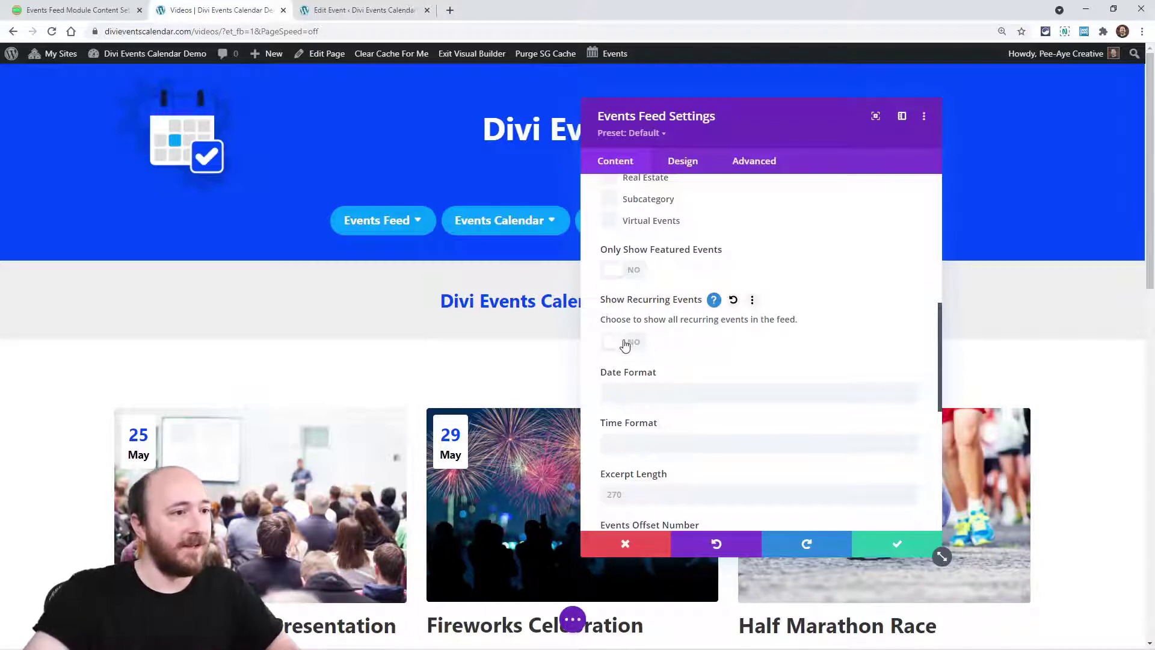
left_click(625, 343)
scroll(672, 313, "down", 1)
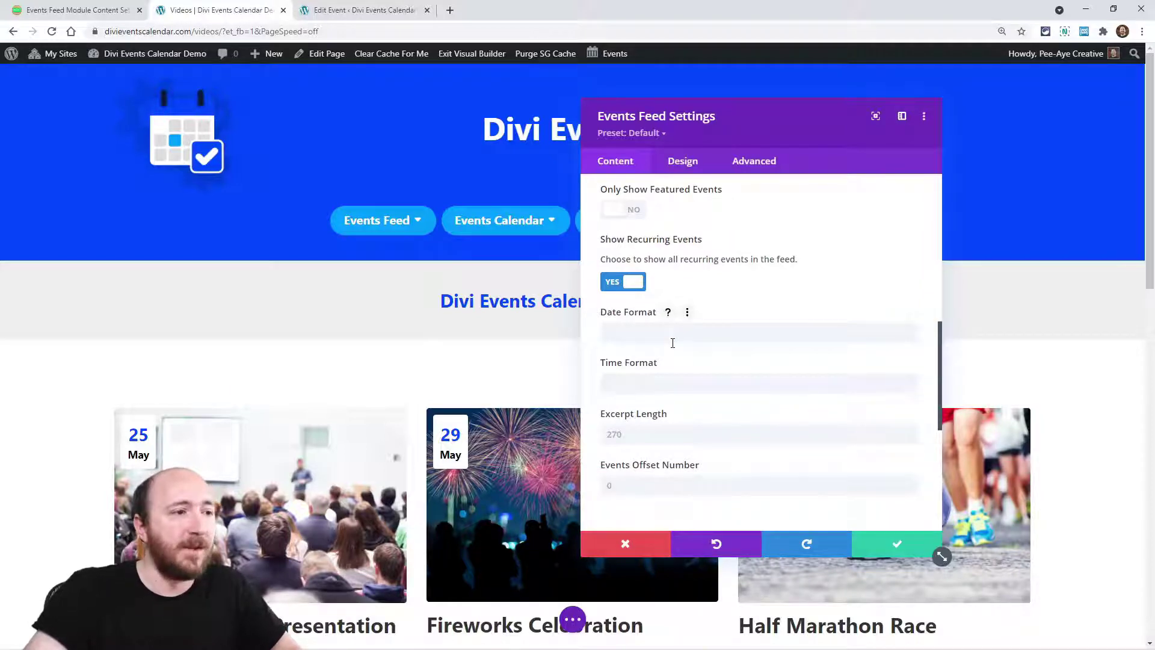
Scroll down the Events Feed settings past the blank Date Format and Time Format fields
scroll(394, 349, "down", 3)
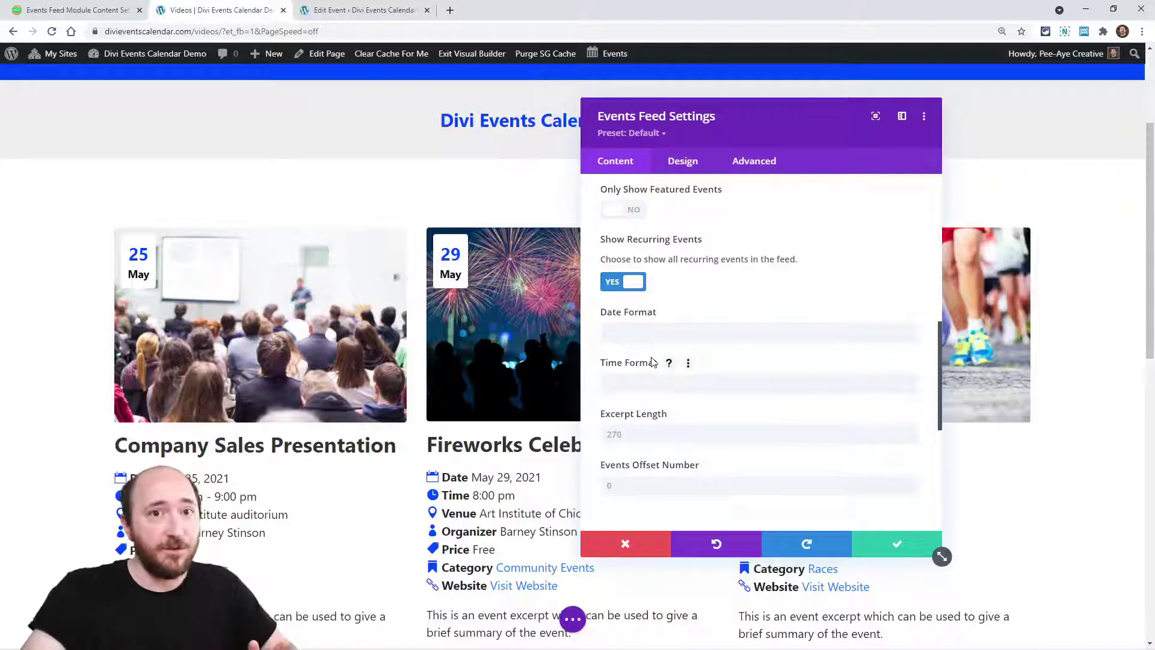
Return to the Edit Event tab and open The Events Calendar settings
left_click(316, 11)
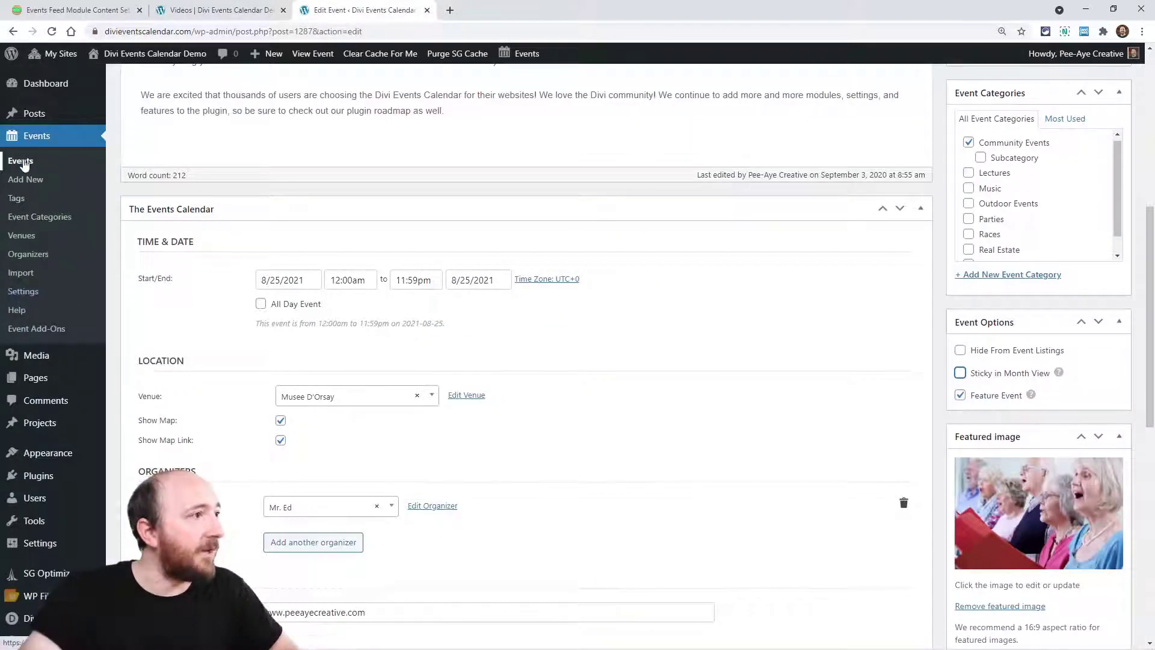
left_click(23, 294)
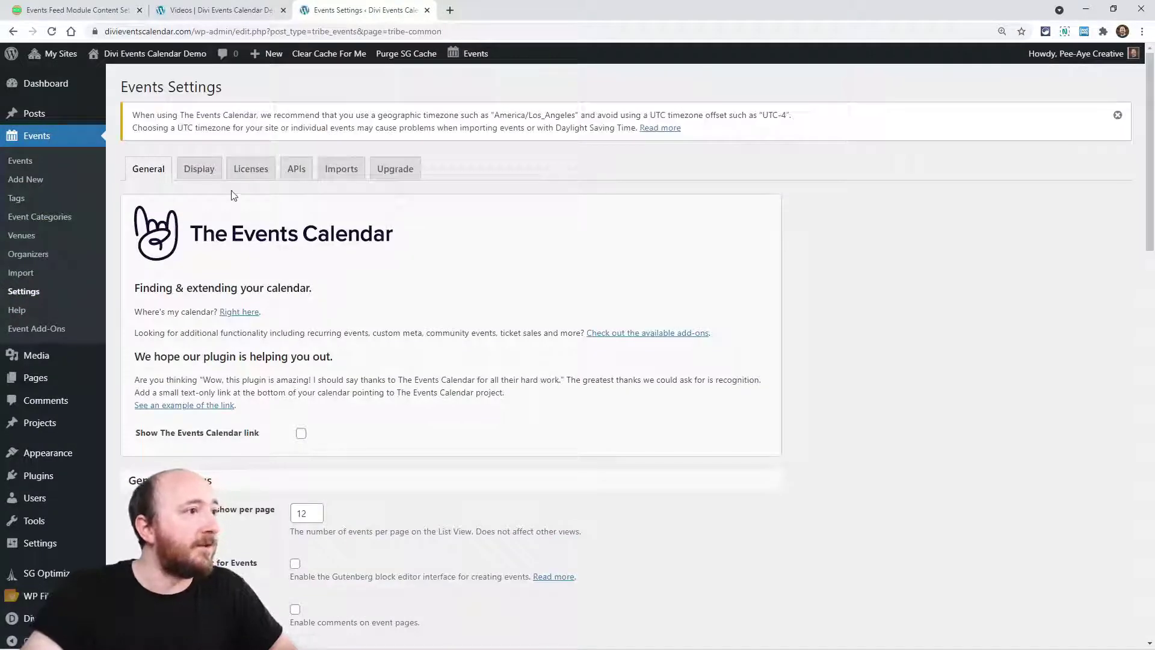
scroll(259, 331, "down", 20)
scroll(257, 334, "up", 8)
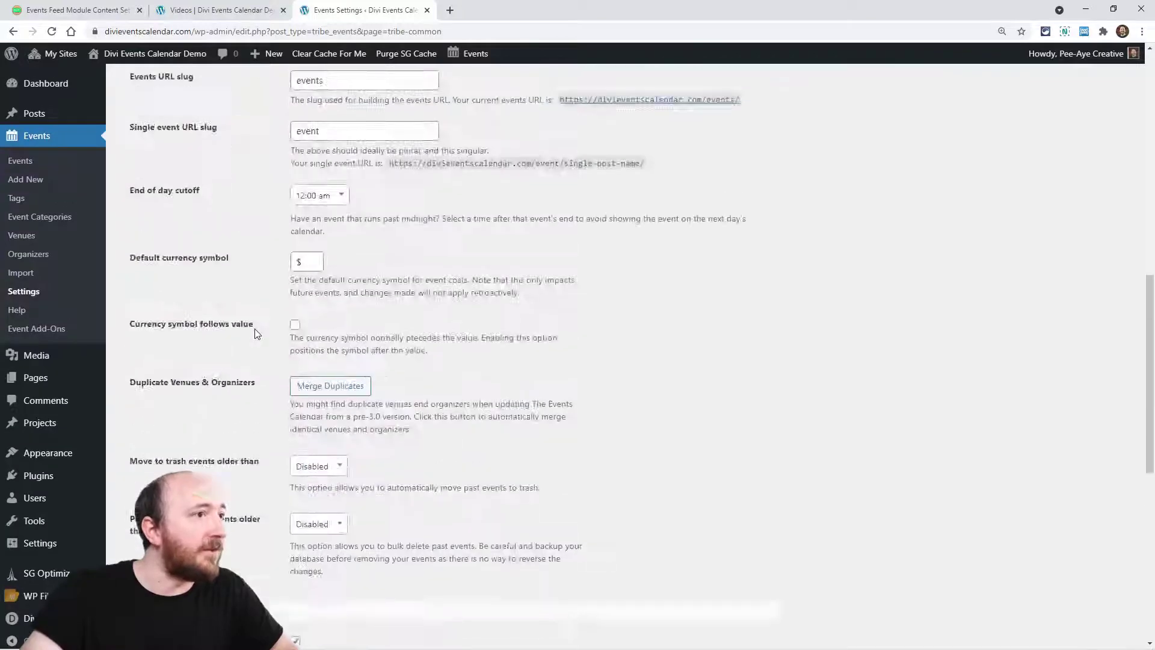
scroll(257, 334, "up", 10)
On the Display tab, highlight the Date Format Settings using F j, Y and F j
left_click(205, 173)
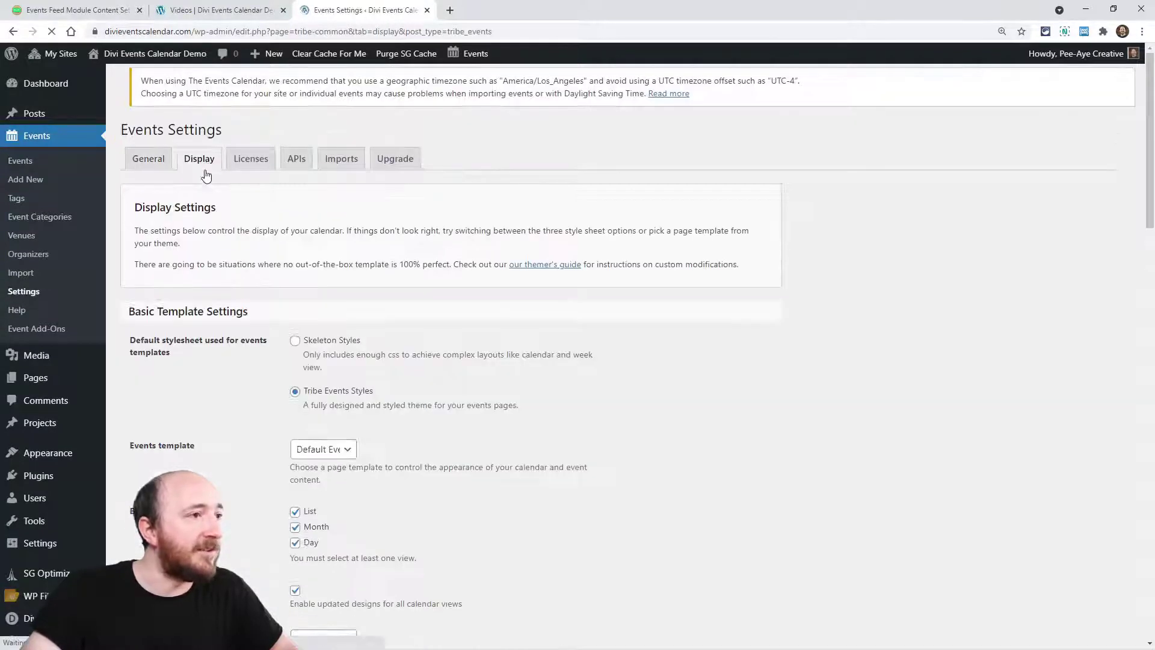
scroll(240, 301, "down", 12)
scroll(241, 340, "up", 1)
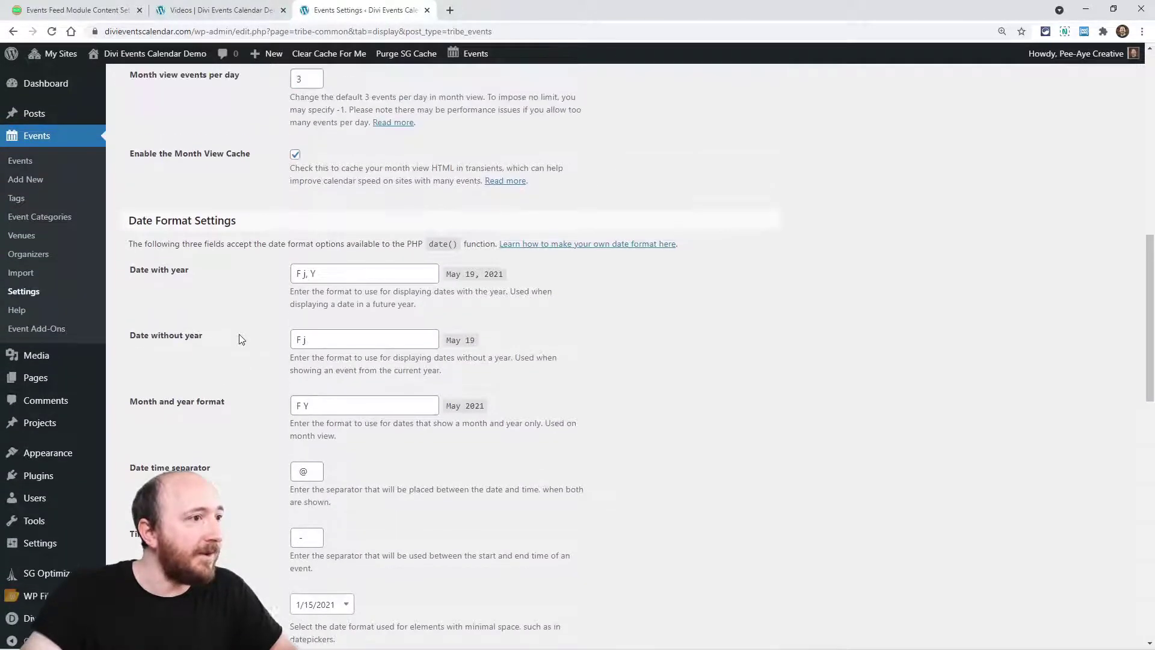
left_click_drag(127, 220, 247, 221)
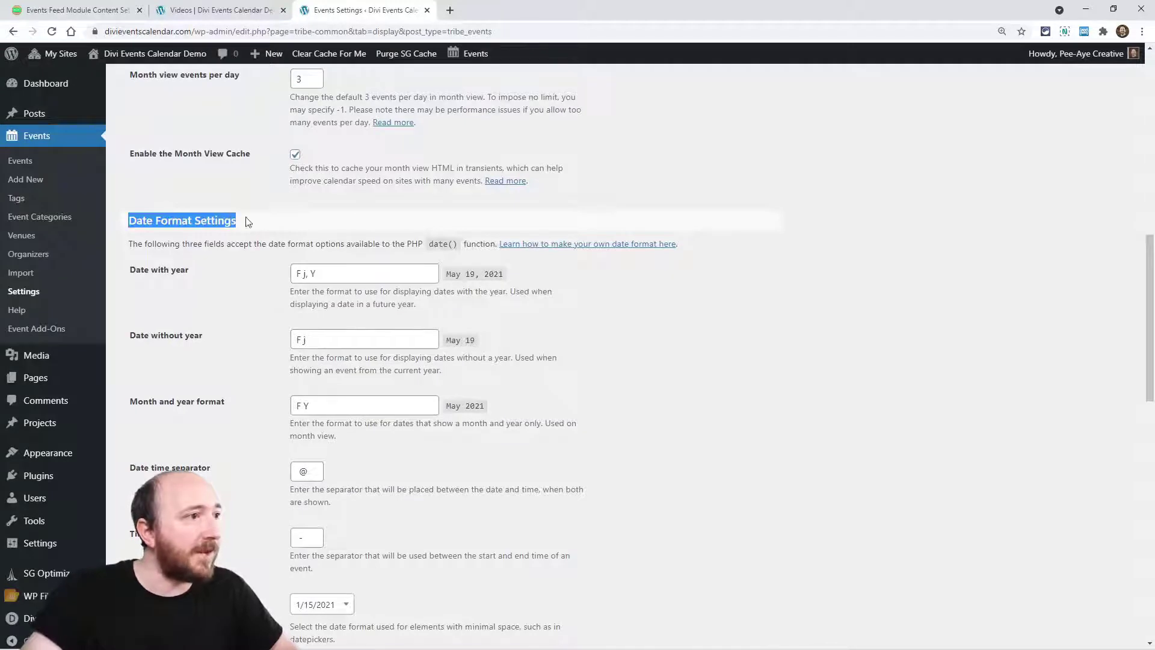
left_click(247, 221)
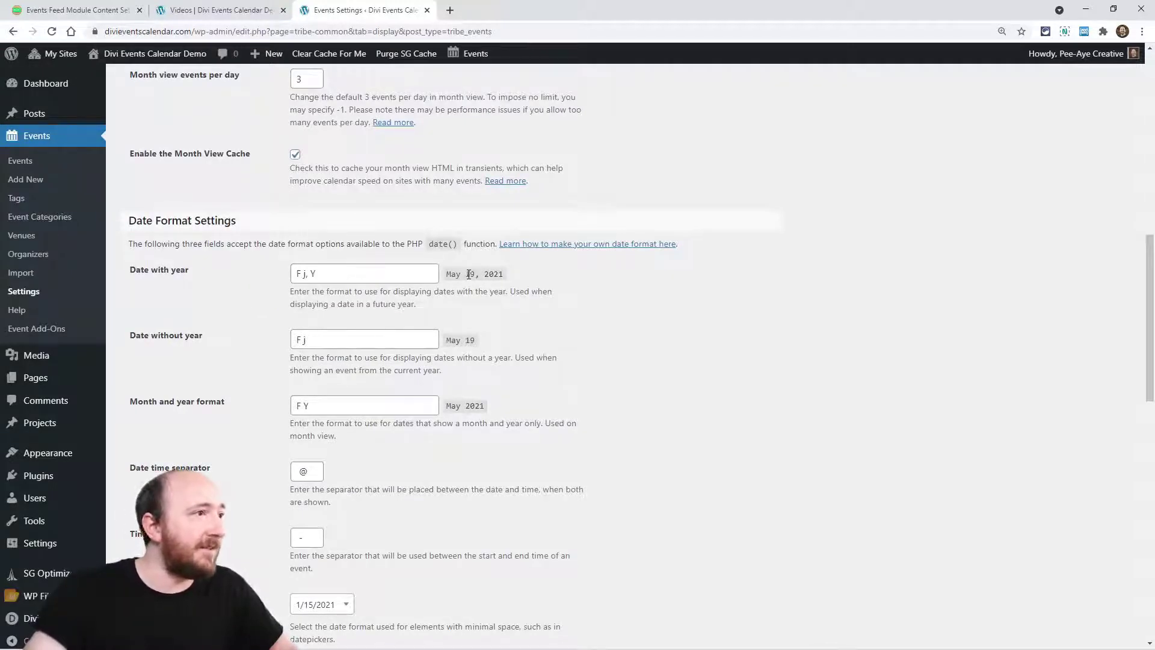
scroll(144, 361, "down", 3)
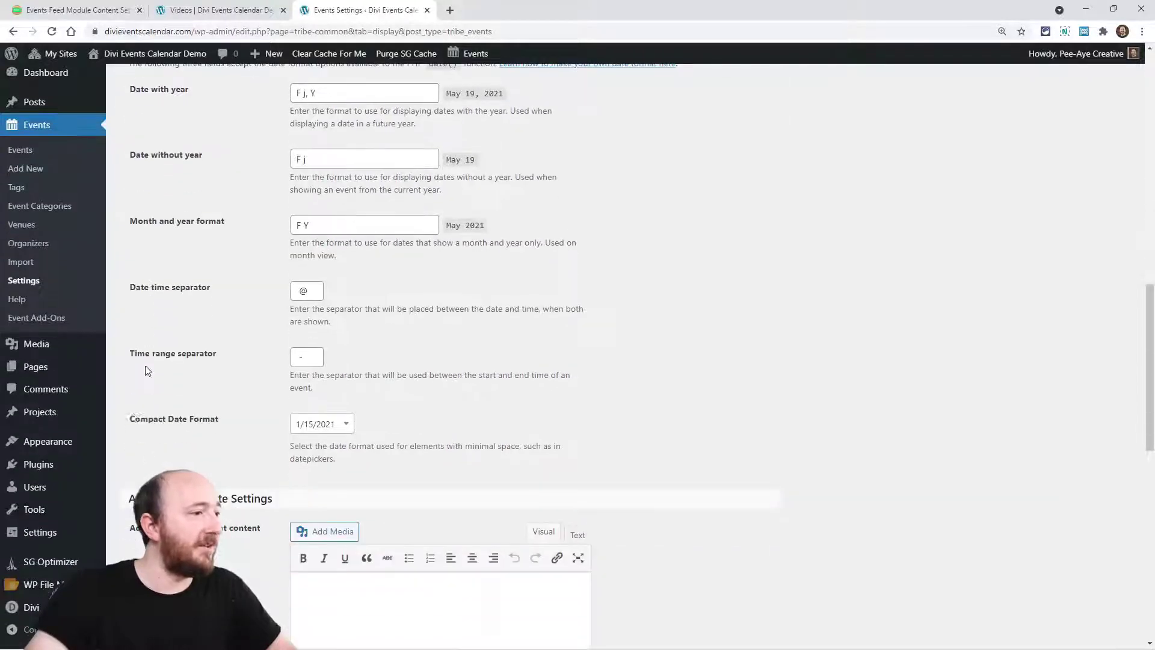
Open Settings > General and highlight the site's Date Format setting
mouse_move(39, 534)
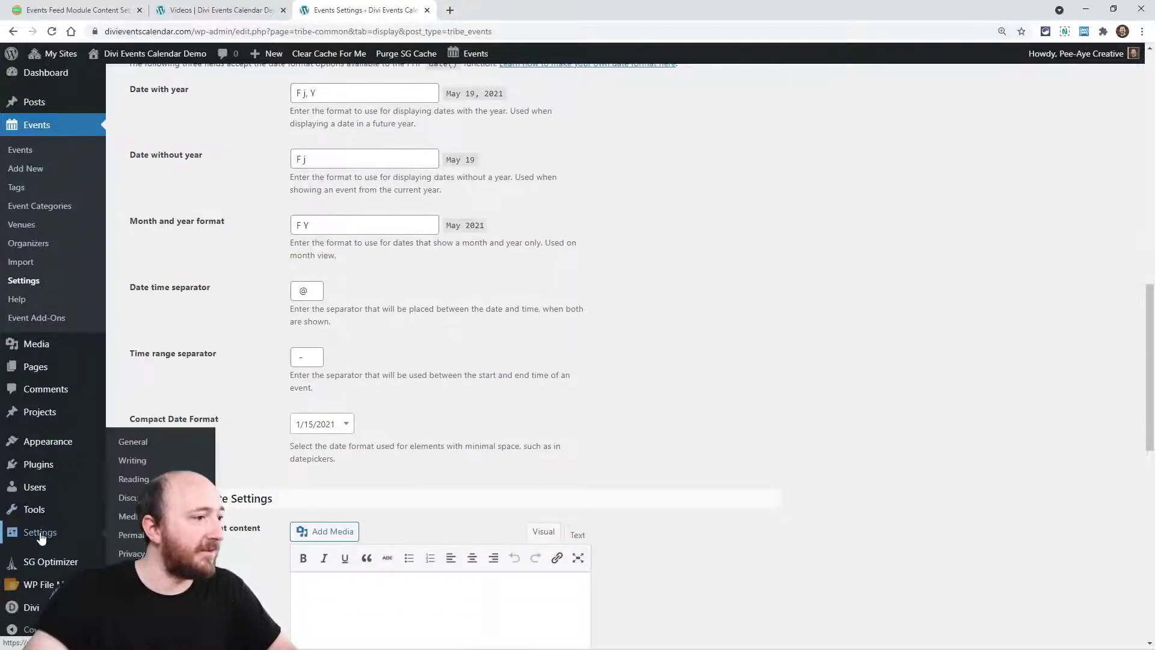
left_click(133, 443)
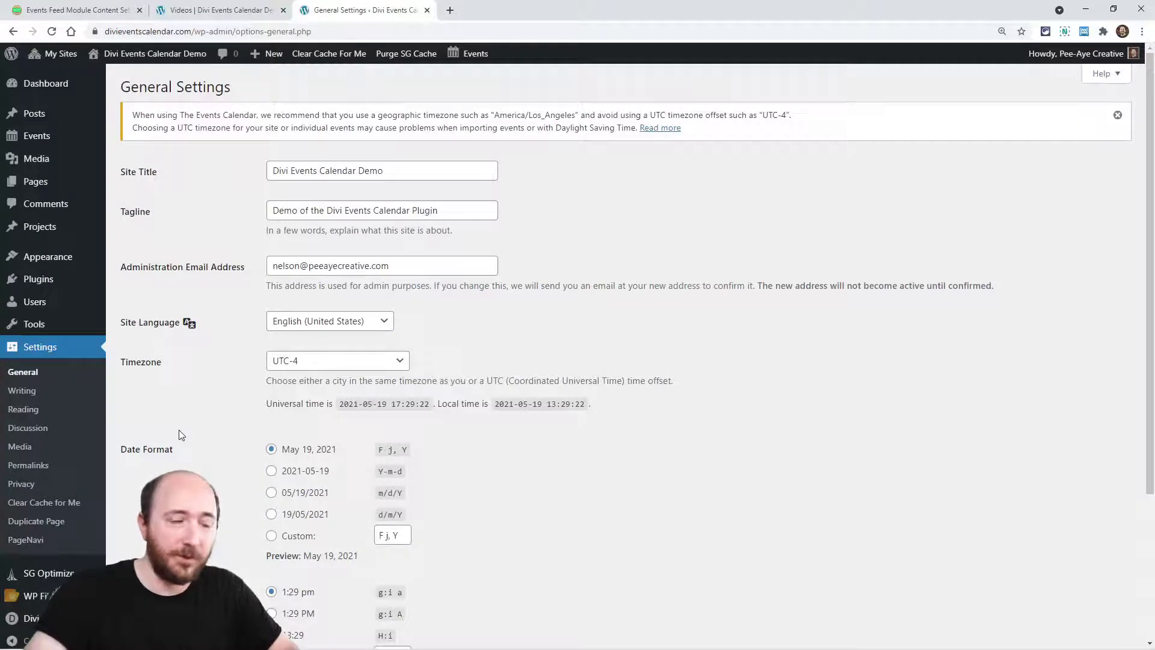
scroll(181, 435, "down", 3)
left_click_drag(175, 393, 128, 351)
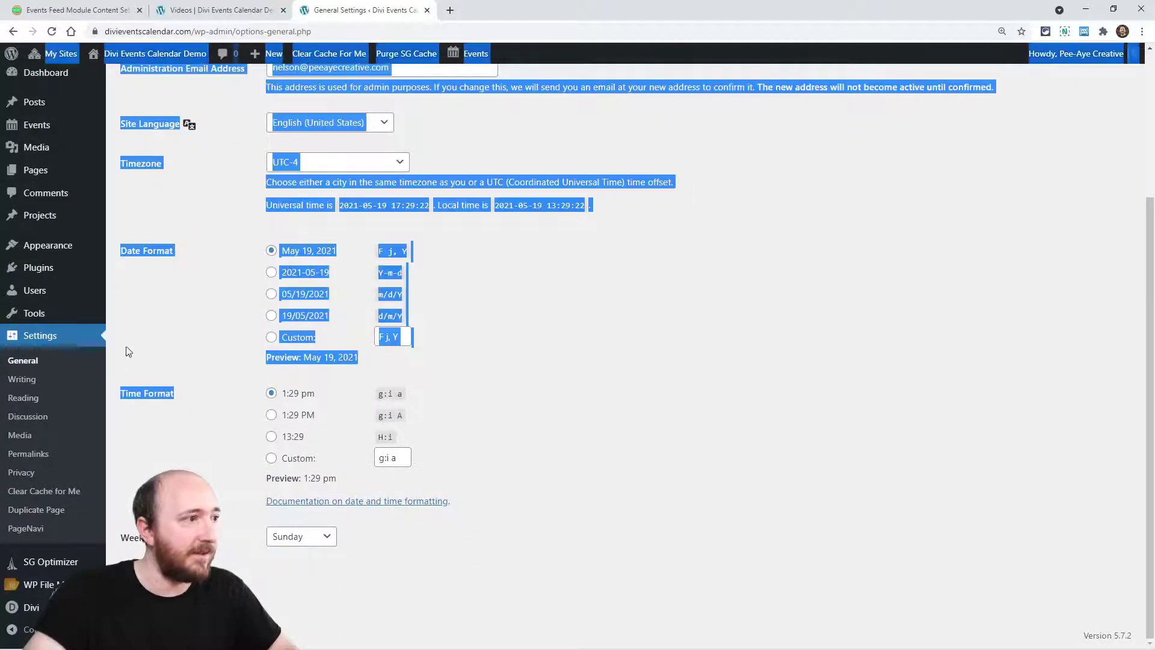
left_click(132, 300)
left_click_drag(120, 251, 174, 251)
left_click(170, 312)
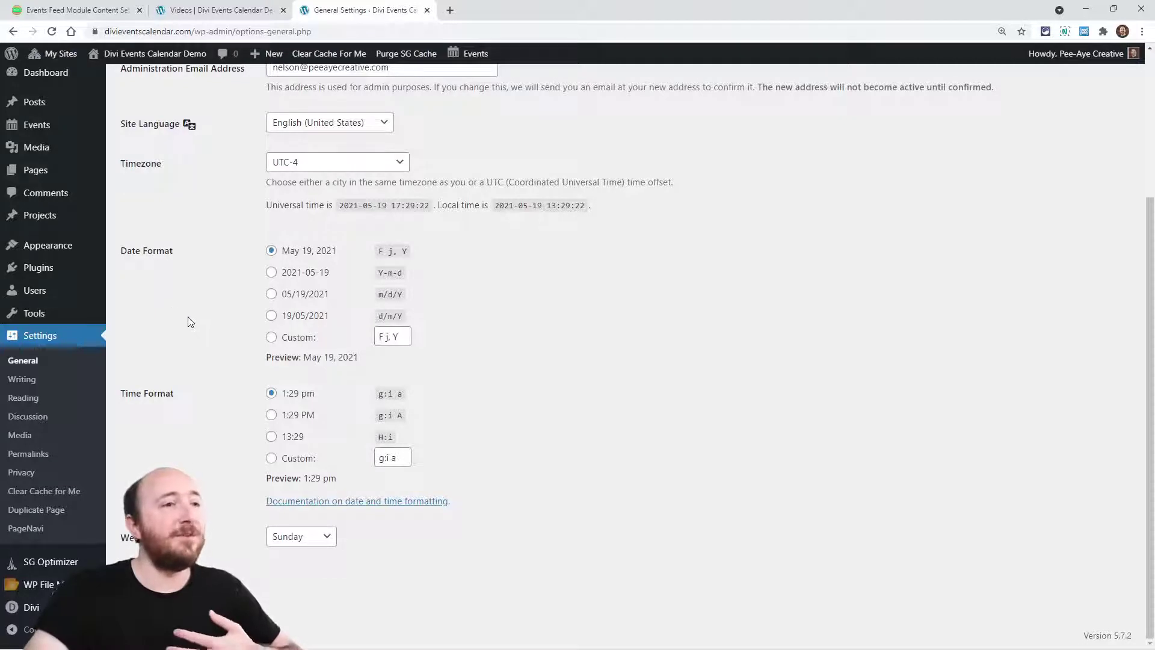
Compare the module's Date Format help with the custom format F j, Y, then return to the builder
left_click(188, 16)
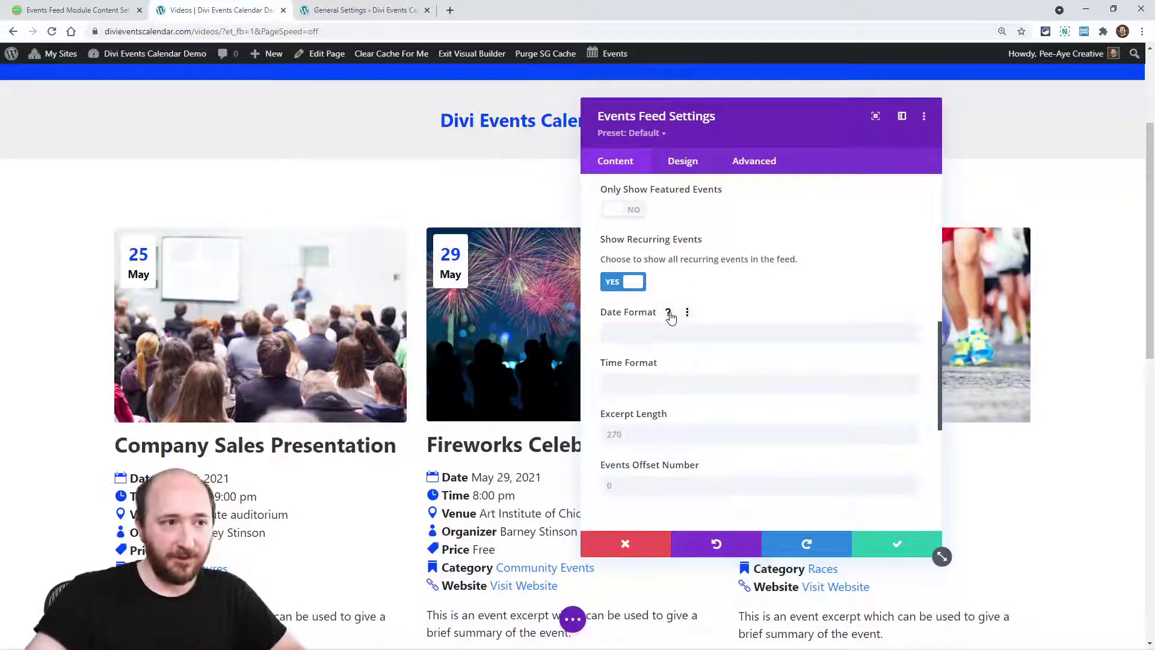
left_click(669, 313)
left_click(668, 291)
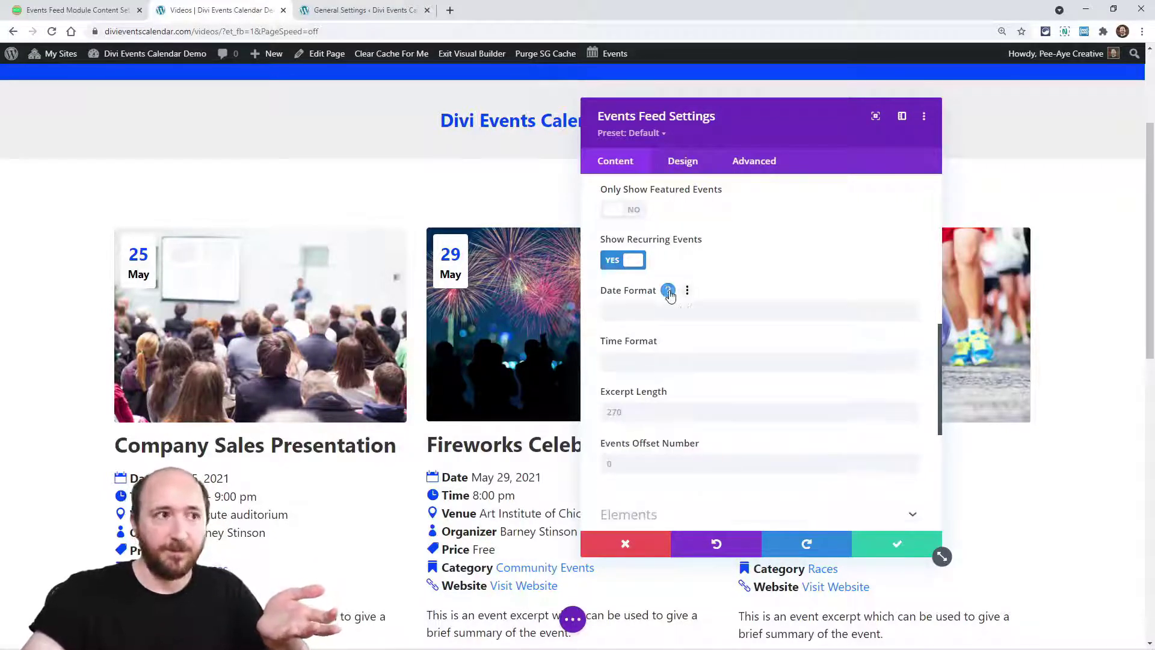
left_click(337, 11)
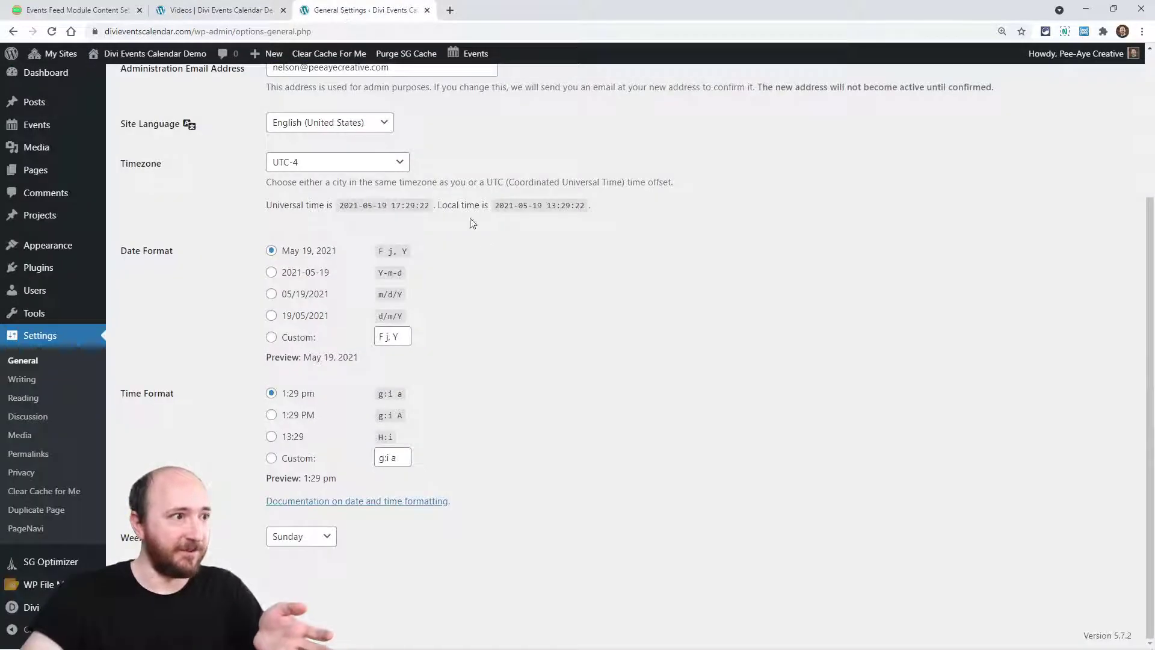
triple_click(388, 336)
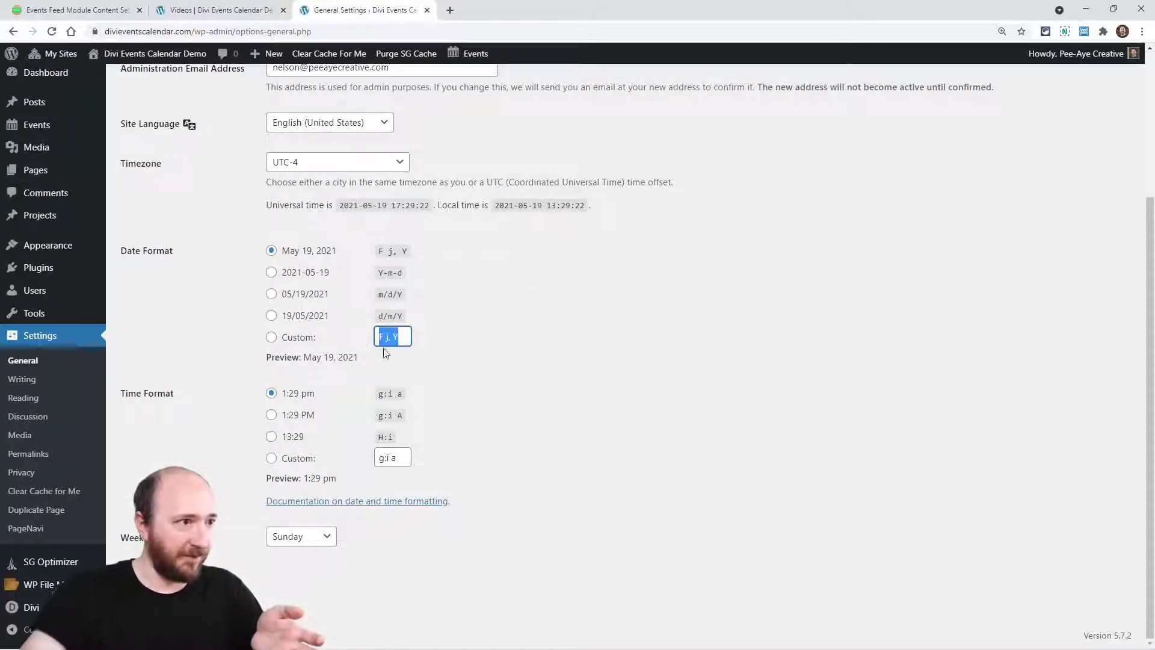
left_click(492, 373)
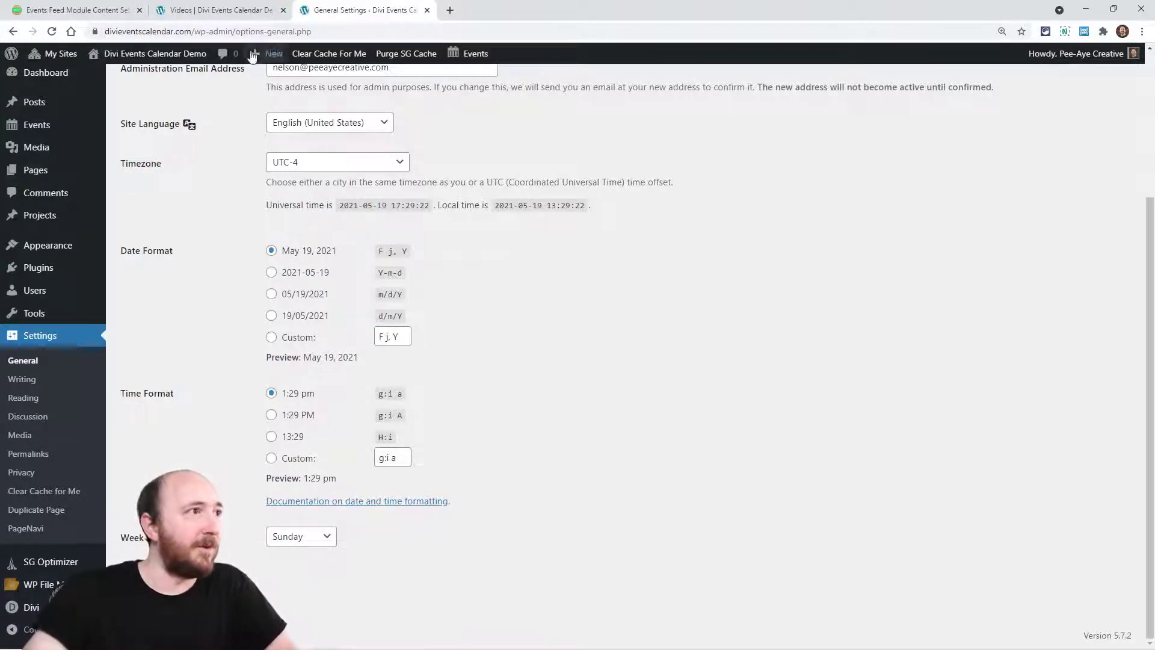
left_click(220, 10)
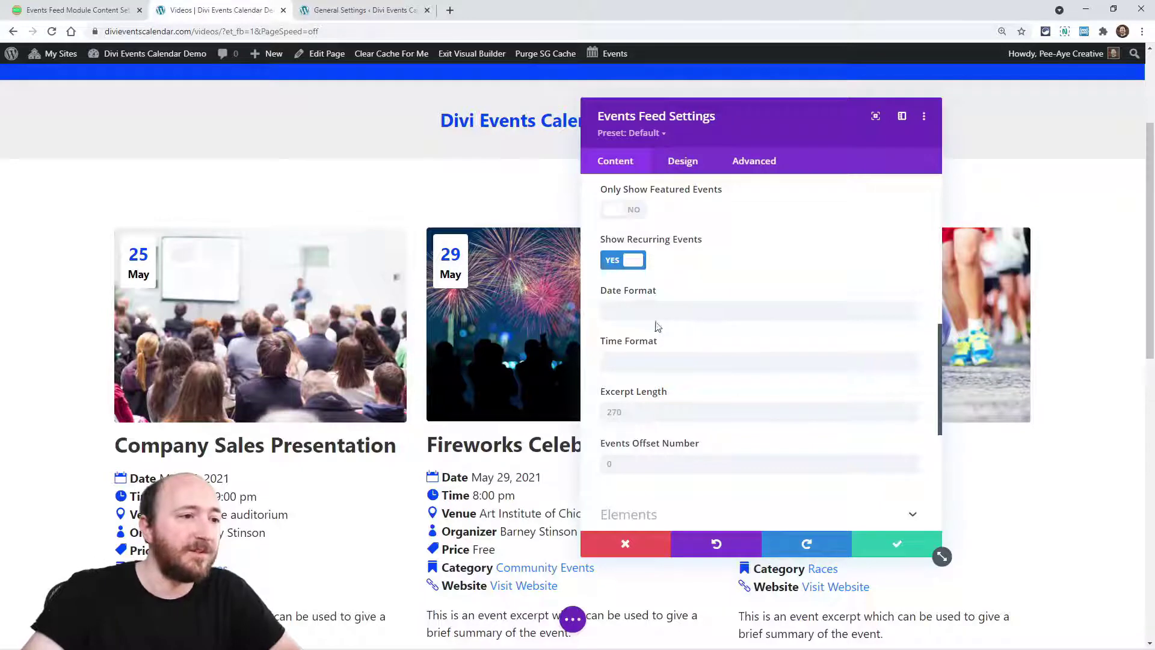
scroll(693, 349, "down", 3)
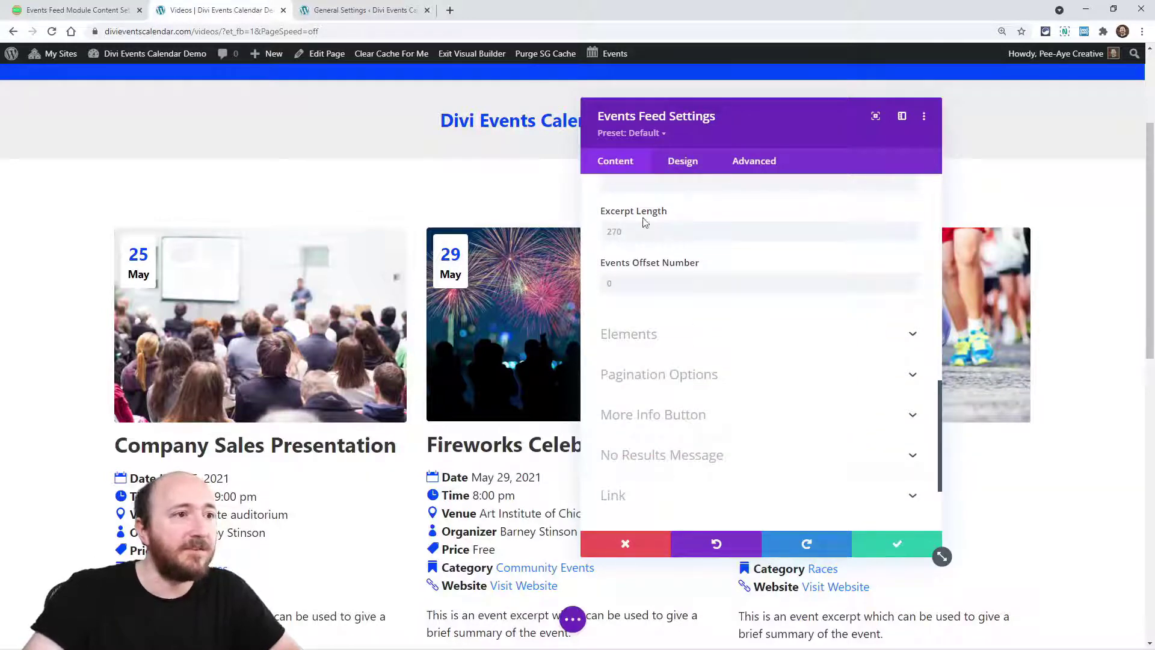
scroll(372, 398, "down", 3)
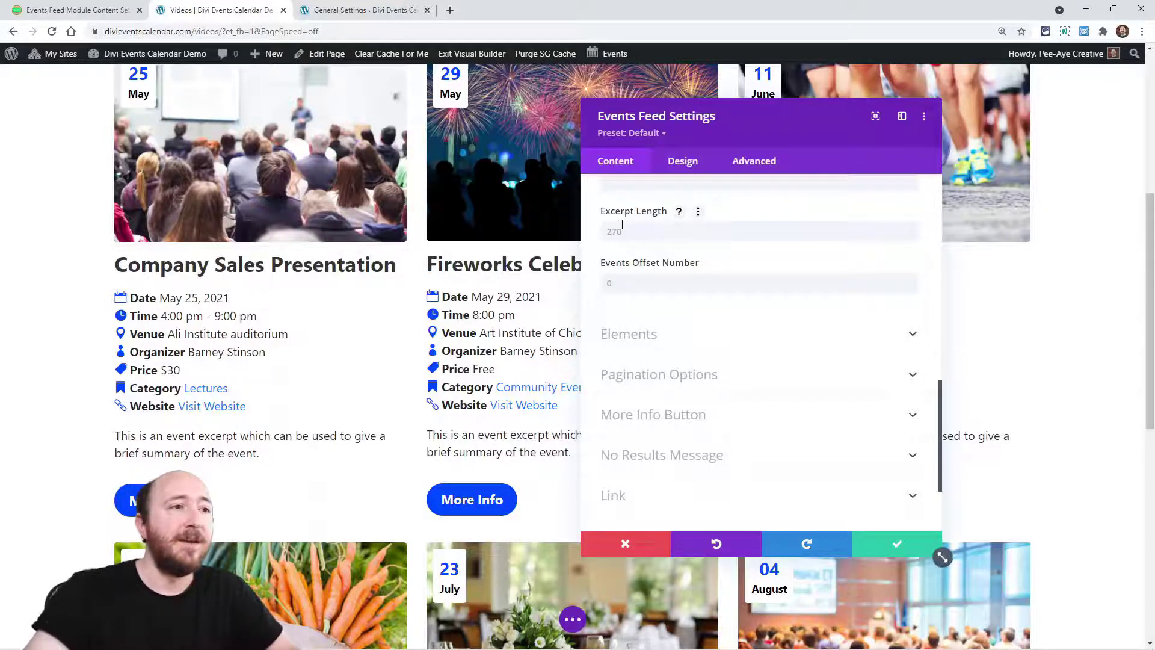
left_click(622, 232)
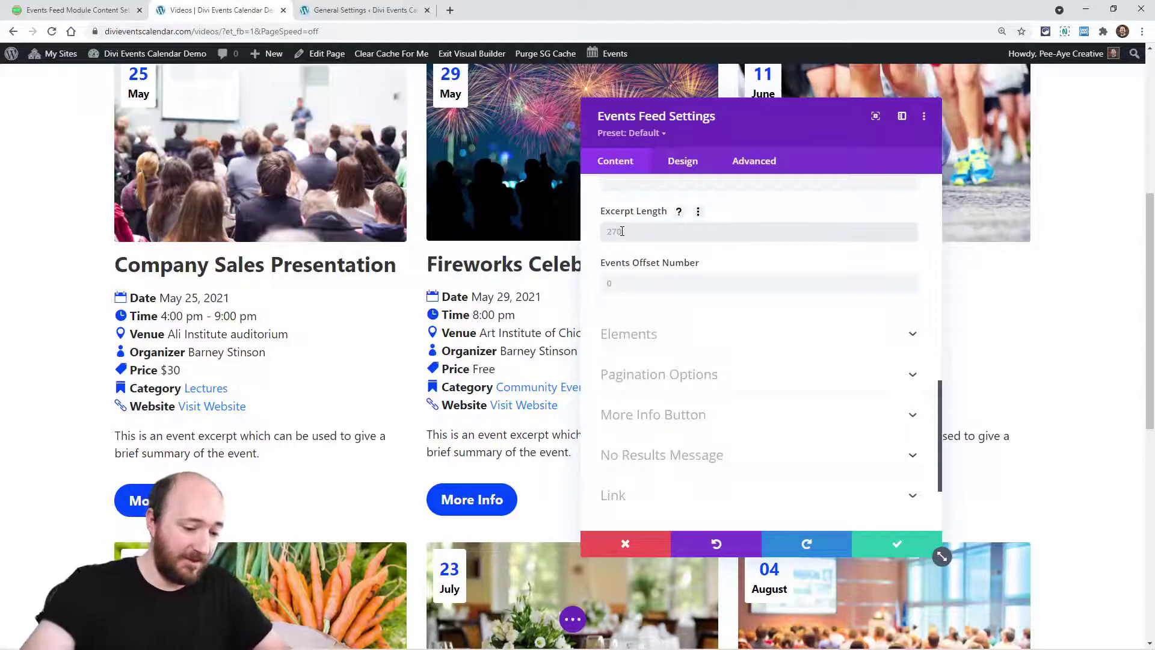
key("BackSpace")
key("BackSpace")
key("BackSpace")
type("10")
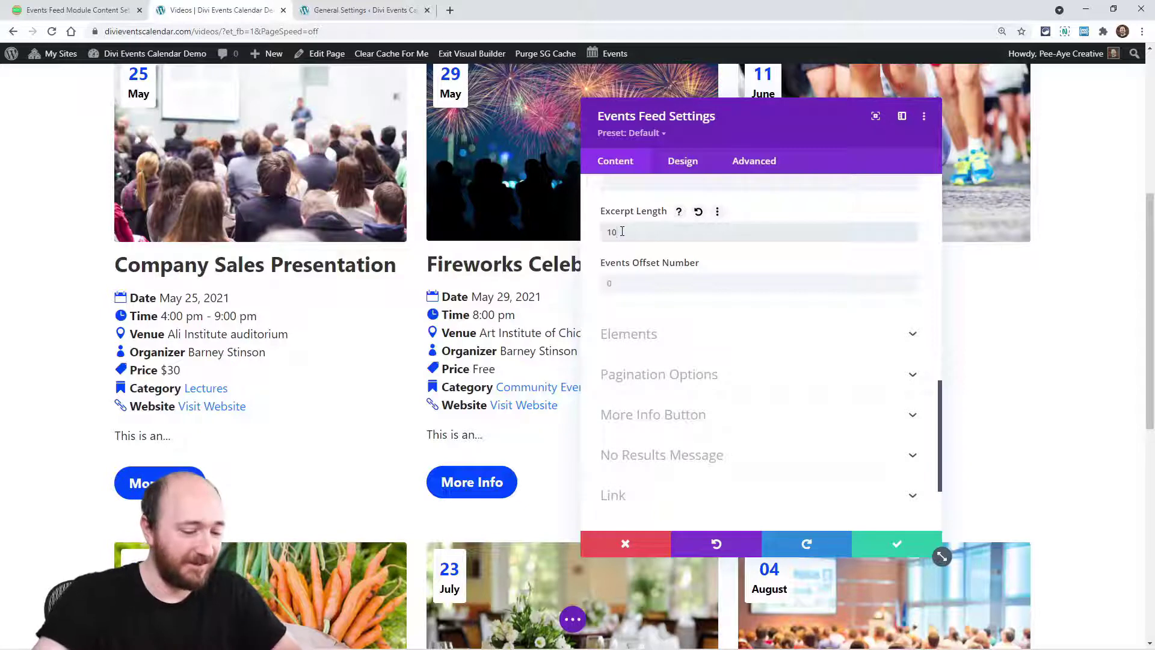
key("BackSpace")
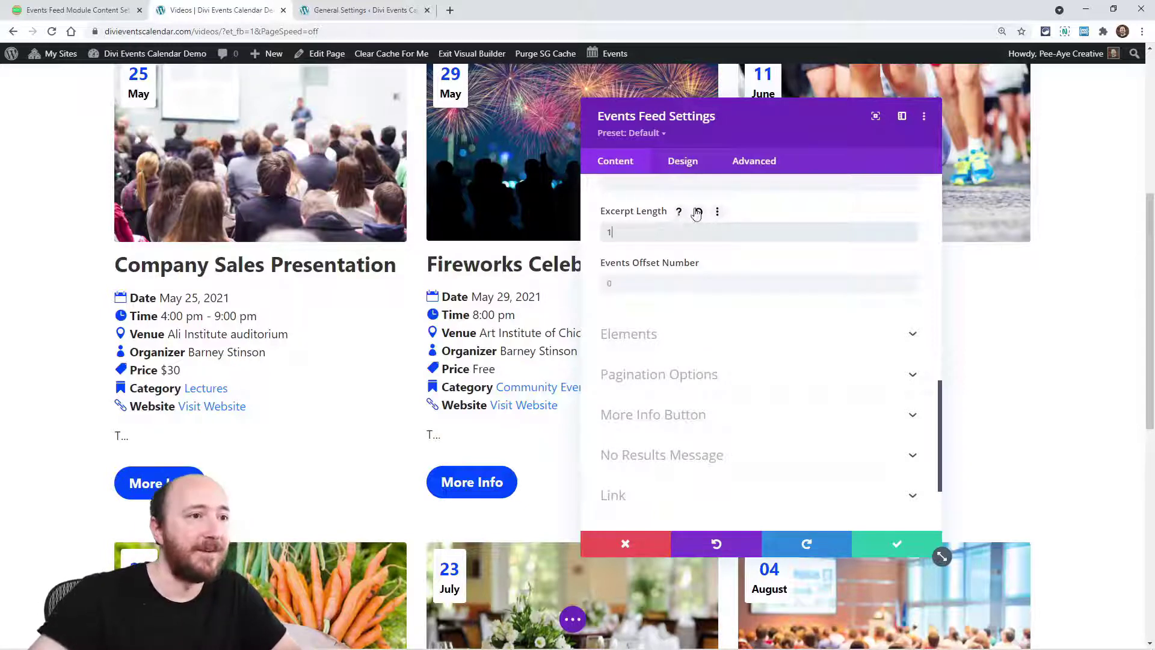
left_click(698, 212)
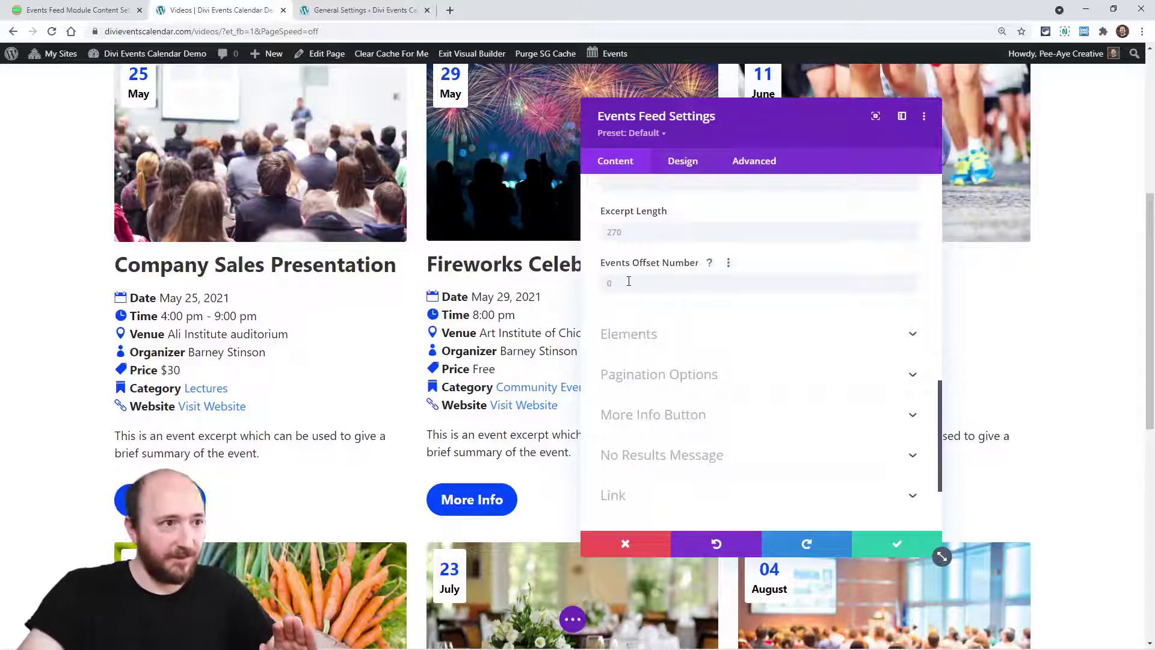
Select the top feed's current Events Count value of 6 to replace it
scroll(619, 307, "up", 10)
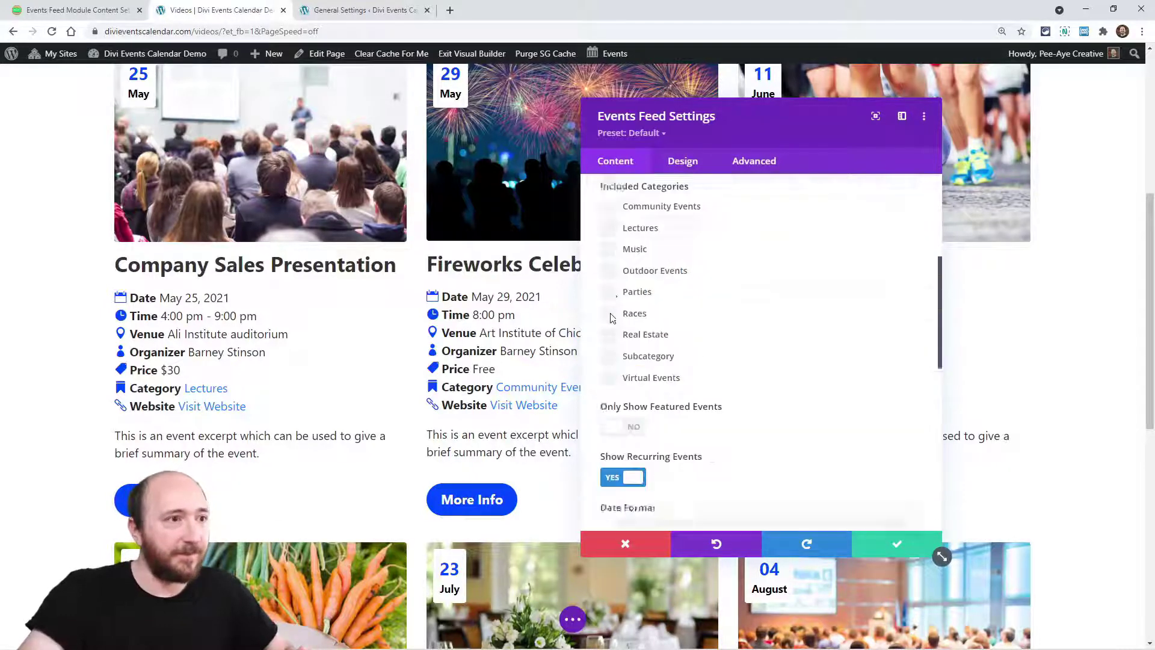
double_click(616, 361)
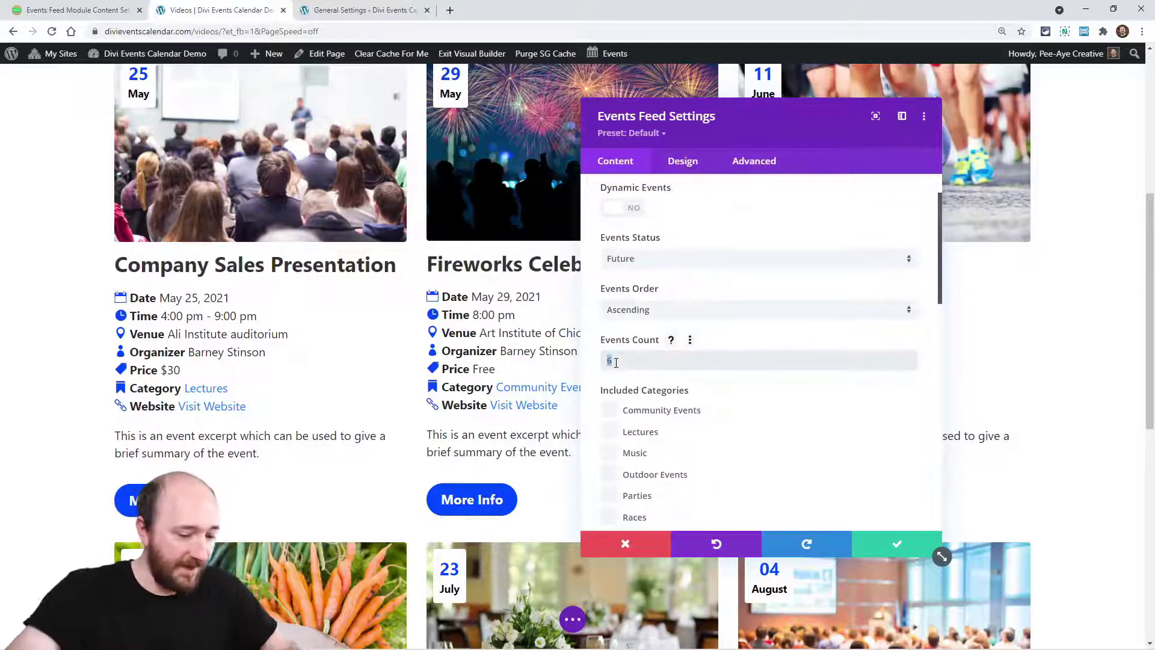
Set the top feed's Events Count to 1 and its layout to List, then save
type("1")
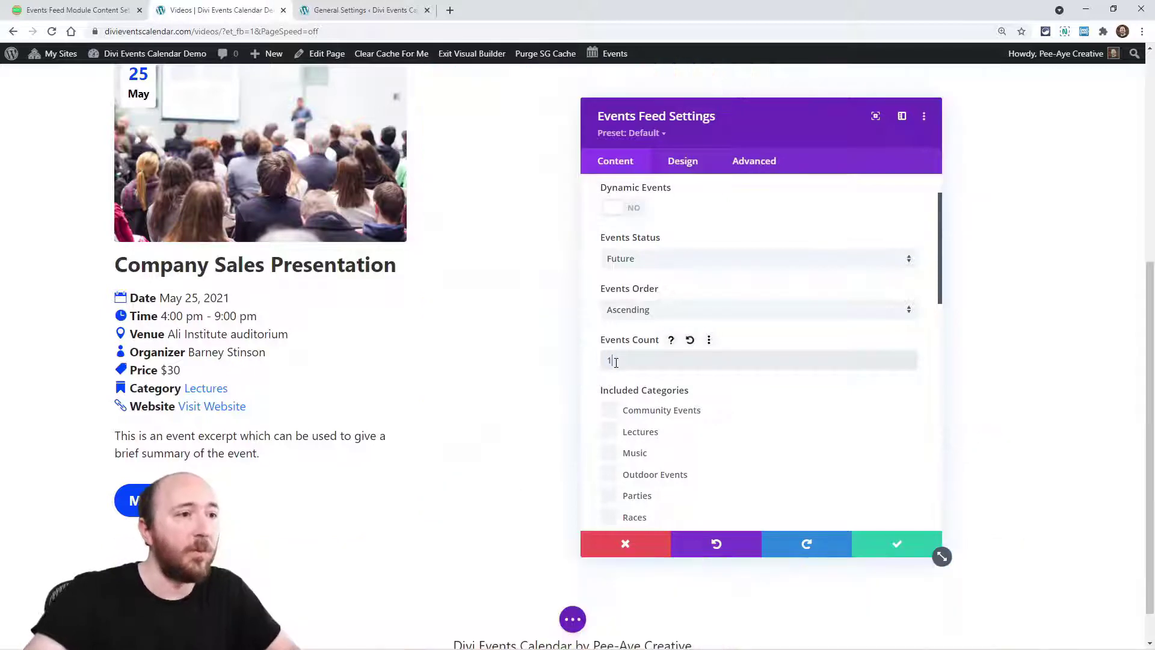
left_click(683, 161)
left_click(659, 241)
left_click(644, 270)
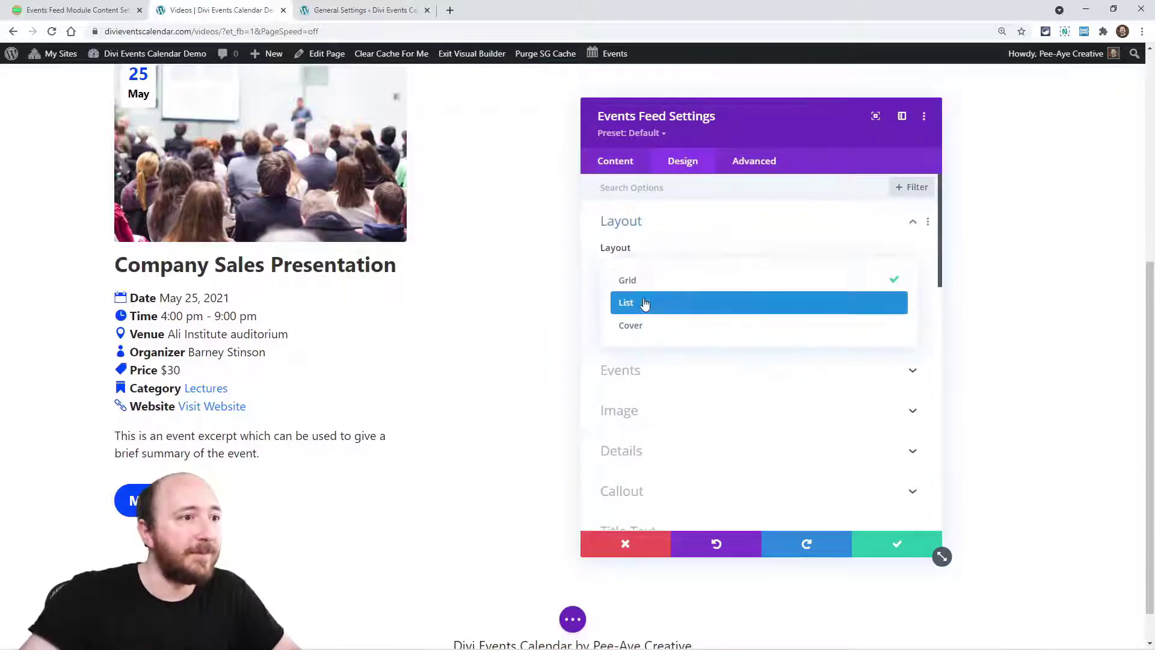
left_click(644, 303)
left_click(880, 544)
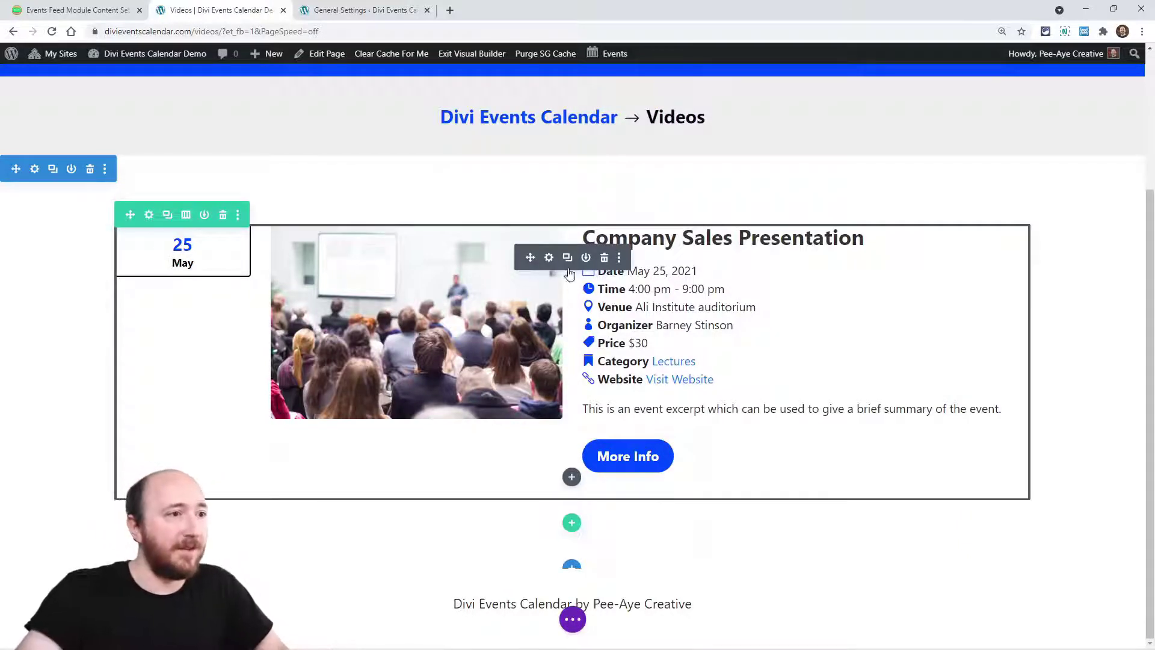
Change the lower events feed's layout to Grid
scroll(569, 273, "down", 3)
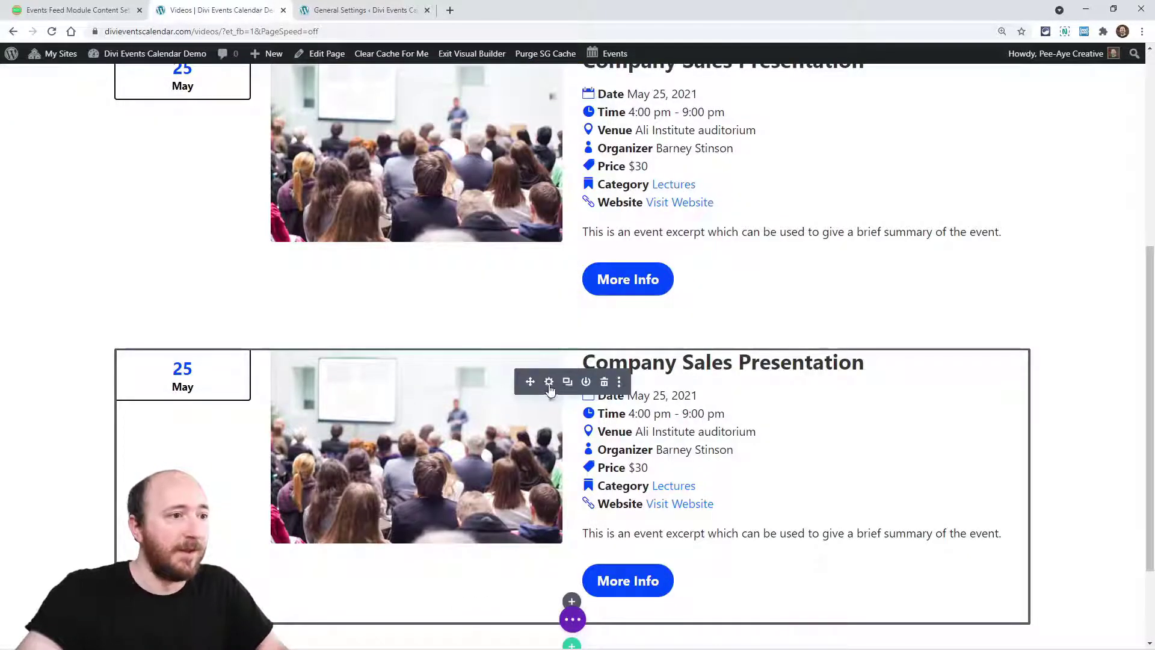
left_click(549, 384)
left_click(679, 164)
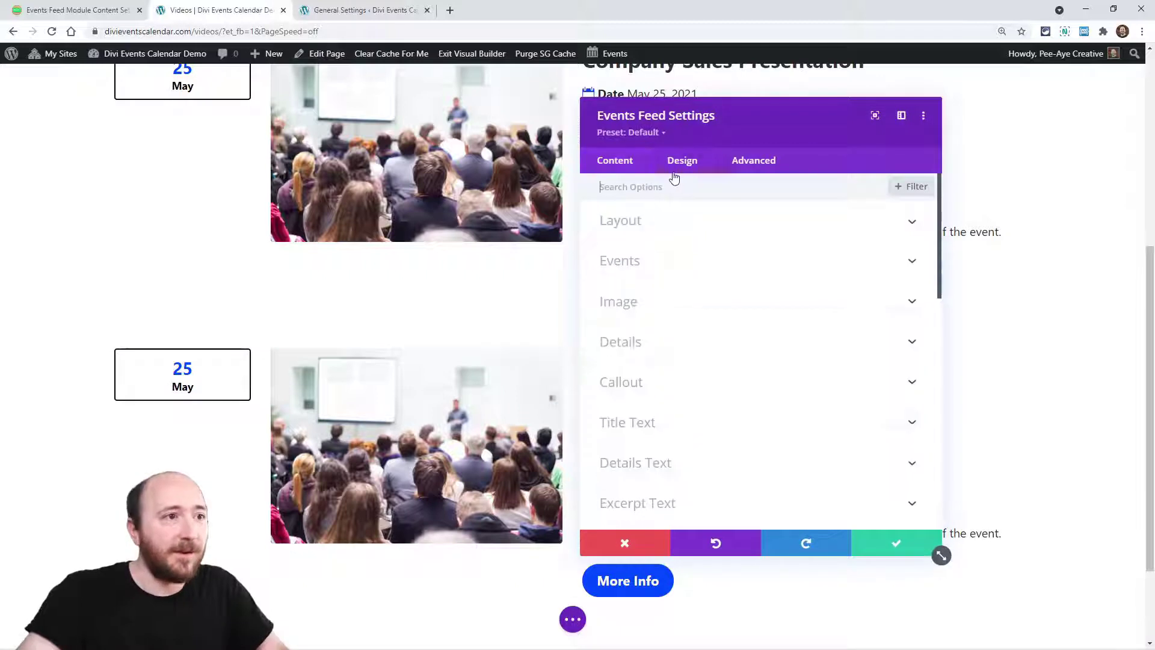
left_click(633, 228)
left_click(632, 268)
left_click(632, 278)
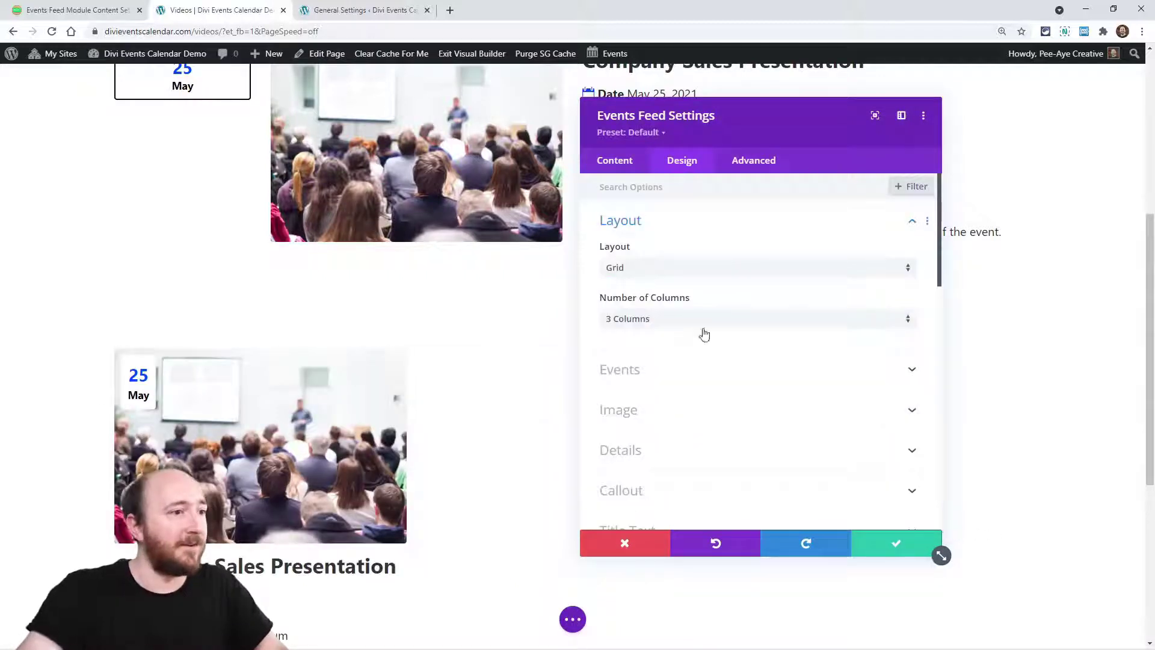
Set the lower feed's Events Count to 3 and save its settings
left_click(607, 168)
left_click(623, 224)
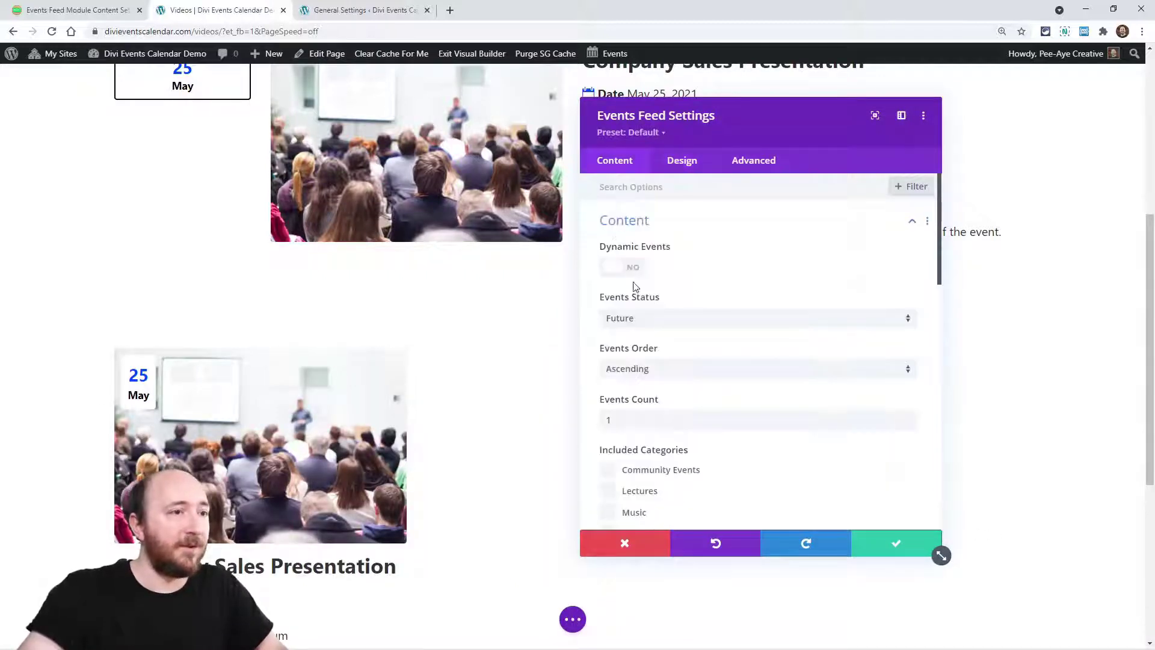
double_click(619, 421)
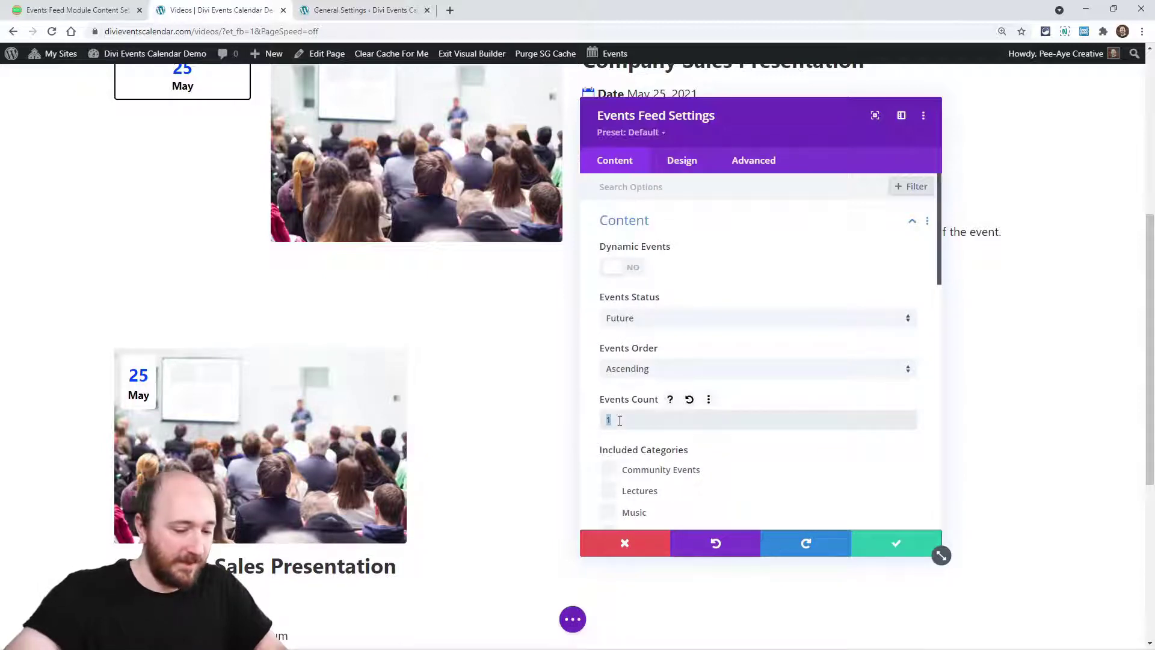
type("3")
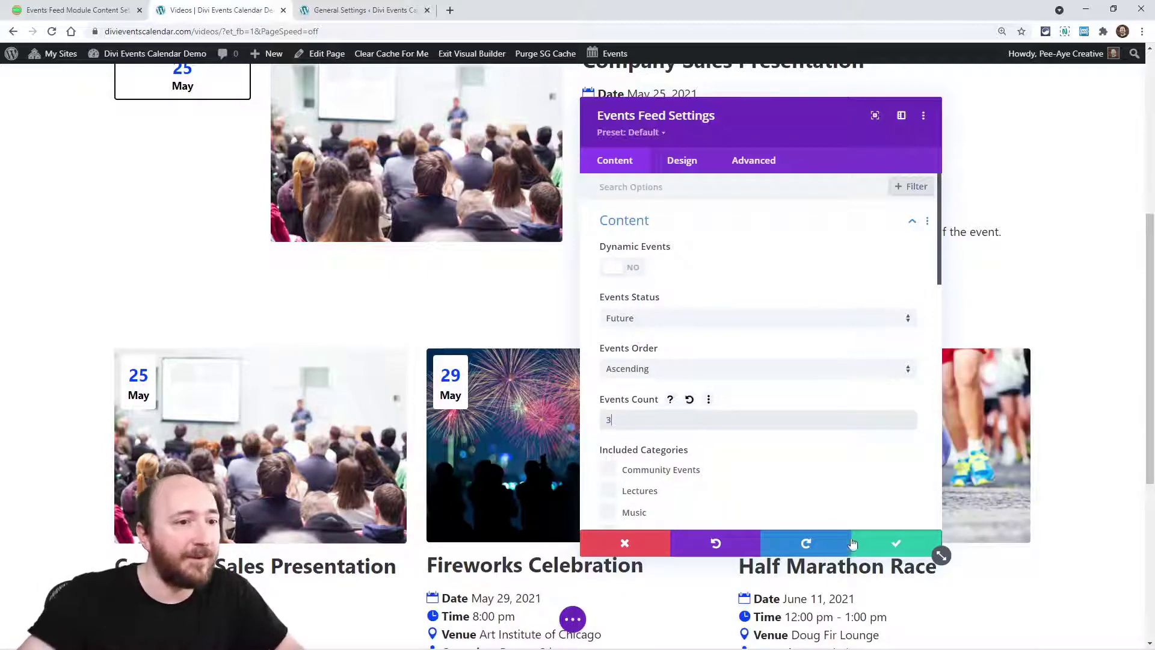
left_click(877, 545)
scroll(418, 320, "up", 5)
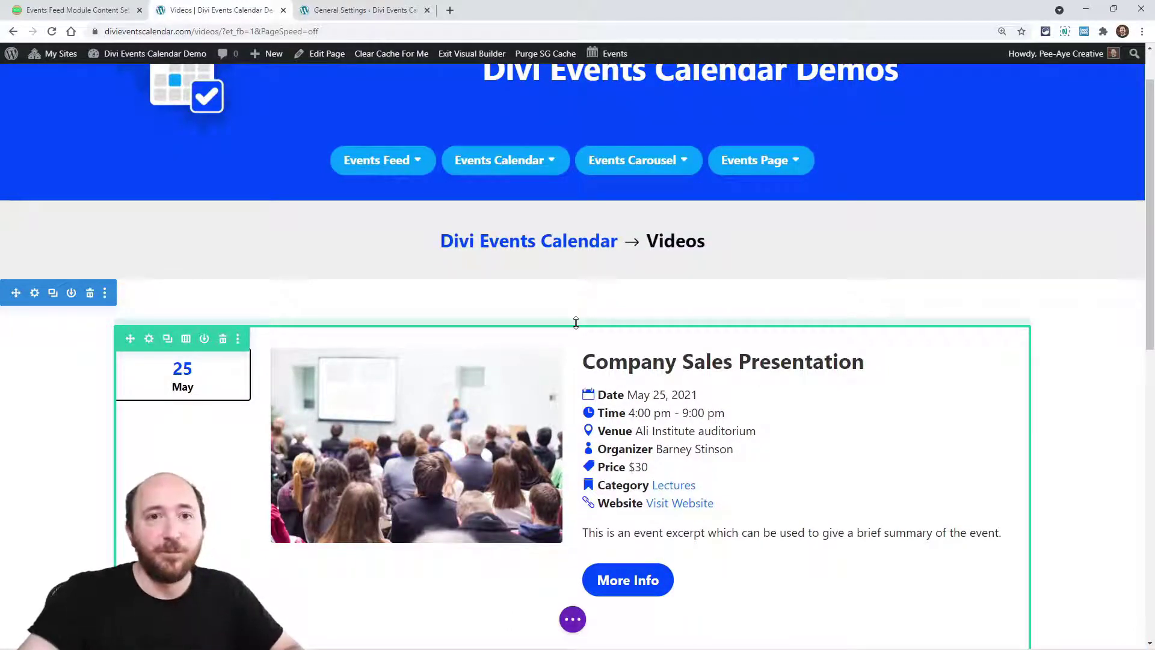
scroll(421, 391, "down", 4)
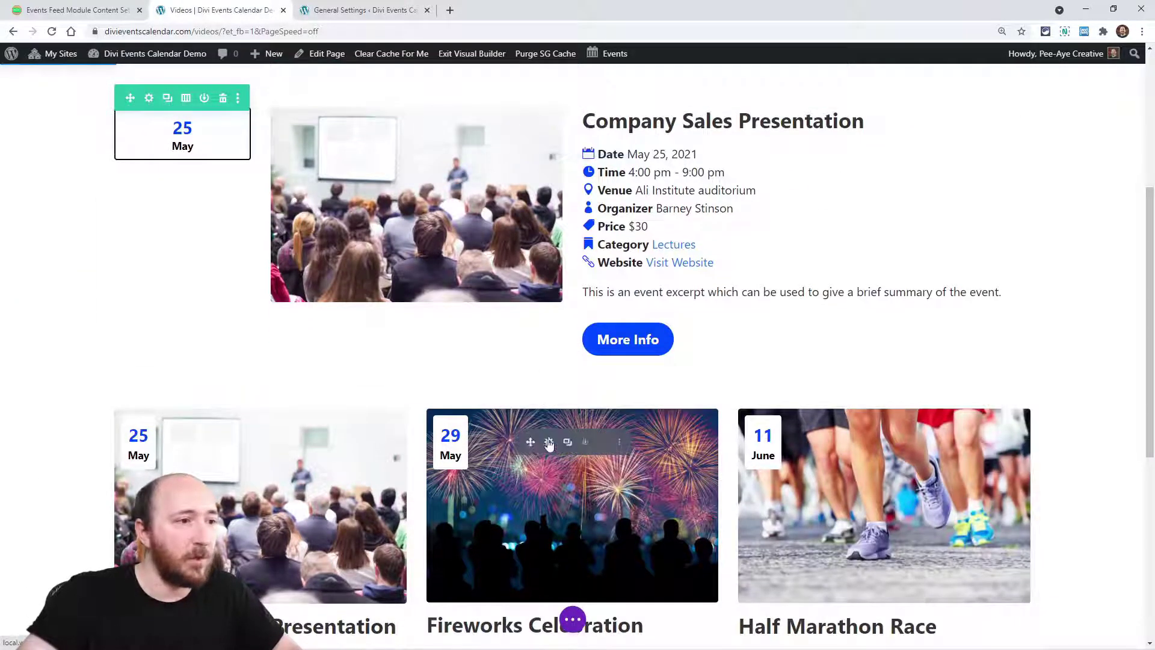
Set the event card grid's Events Offset Number to 1 and save
left_click(548, 443)
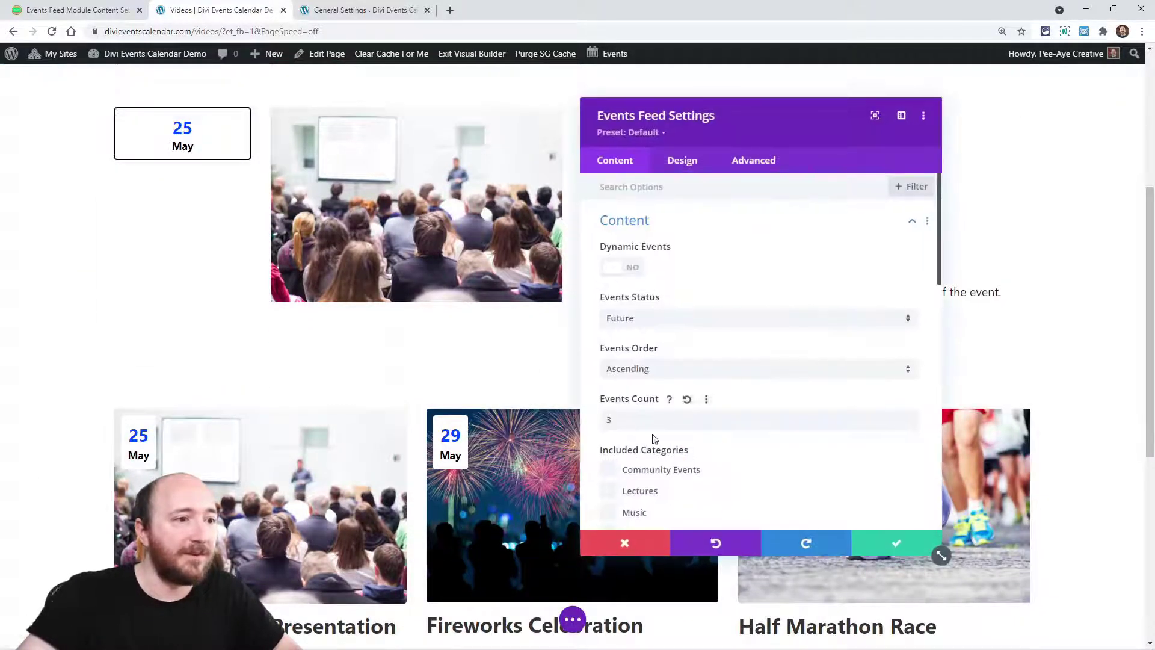
scroll(632, 439, "down", 5)
scroll(652, 450, "down", 4)
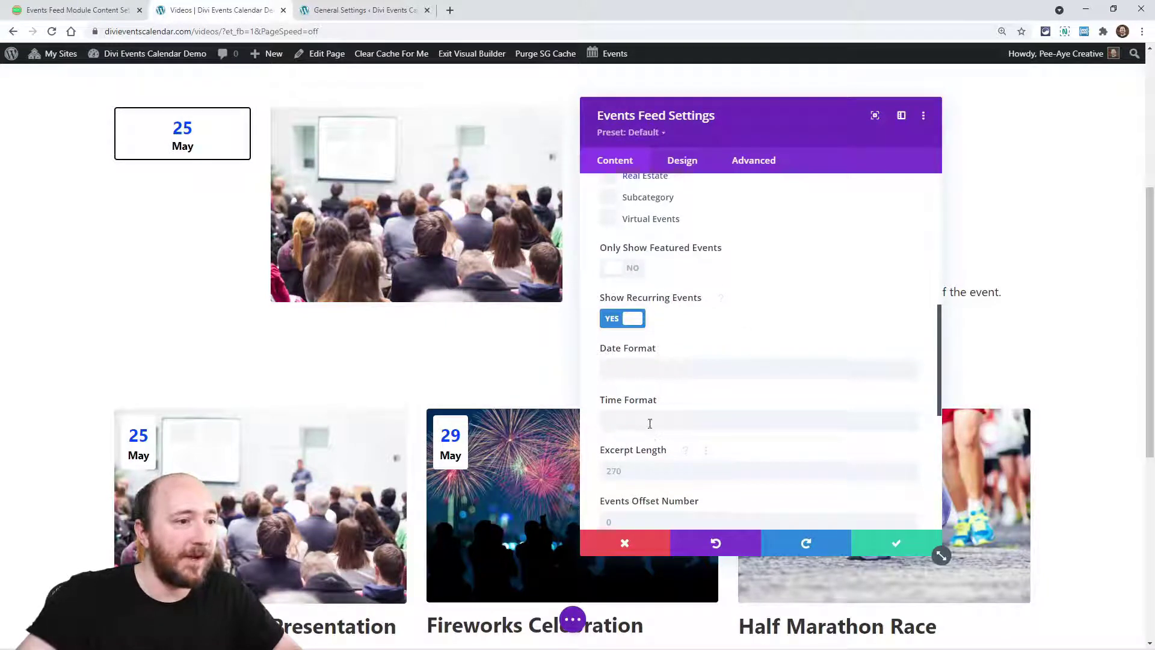
left_click(631, 408)
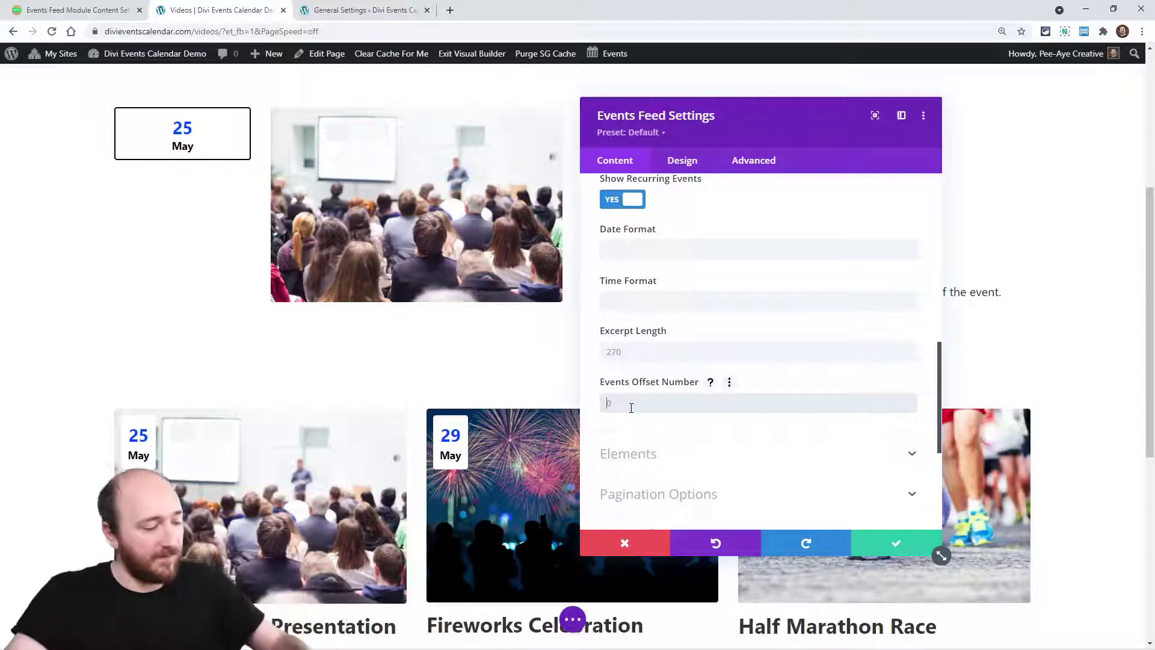
type("1")
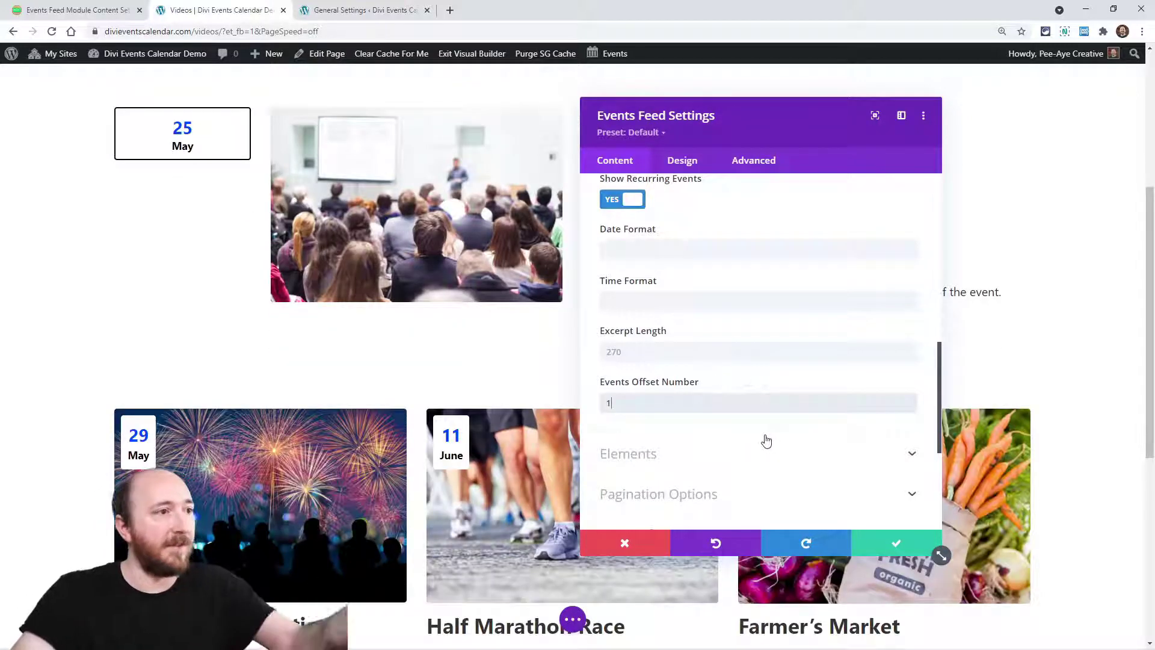
left_click(885, 544)
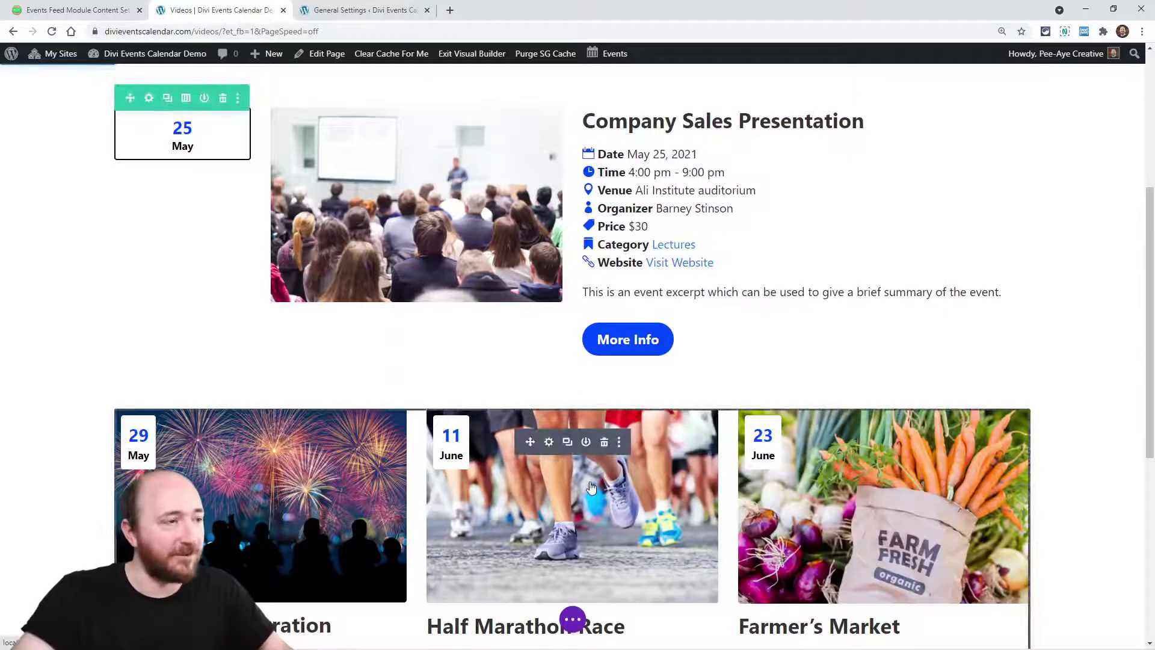
Change the top events feed's Events Count to 2 and save
scroll(592, 487, "down", 2)
scroll(553, 271, "up", 4)
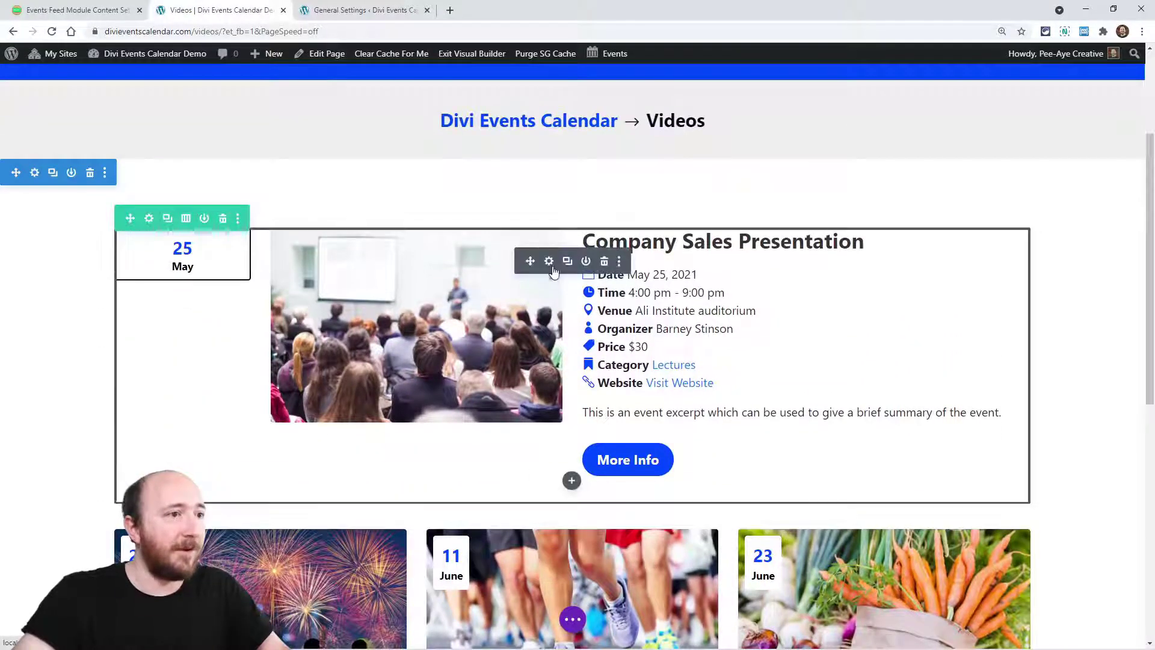
left_click(550, 264)
double_click(627, 419)
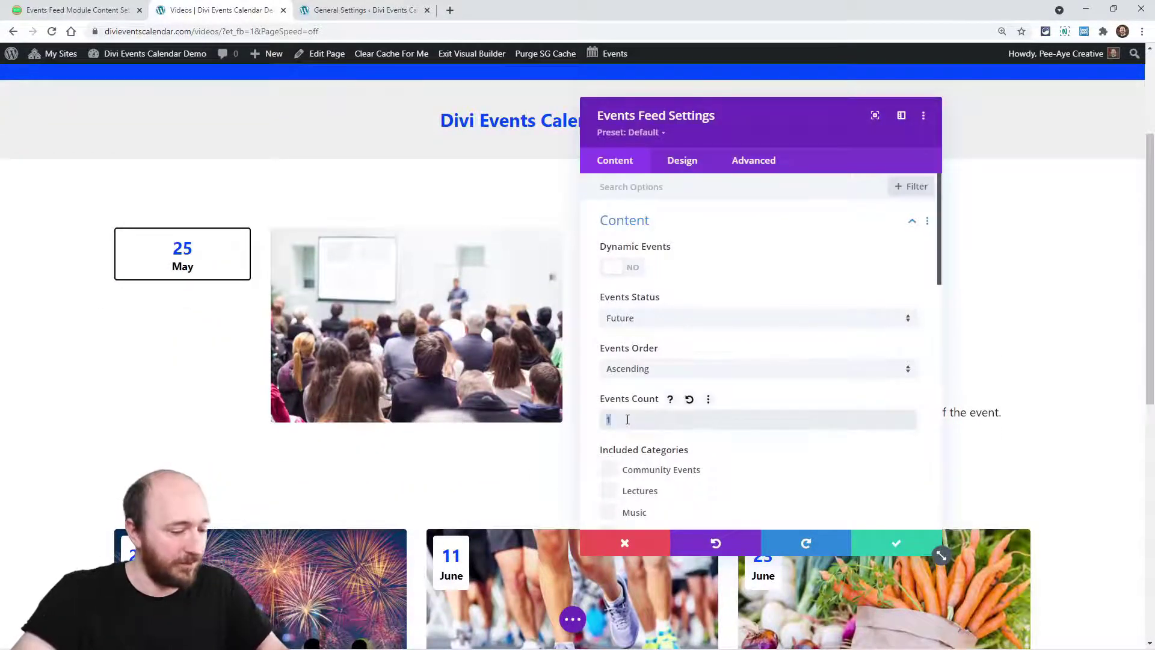
left_click(893, 546)
Raise the card grid's Events Offset Number to 2 and save, starting it at Half Marathon Race
scroll(387, 340, "down", 7)
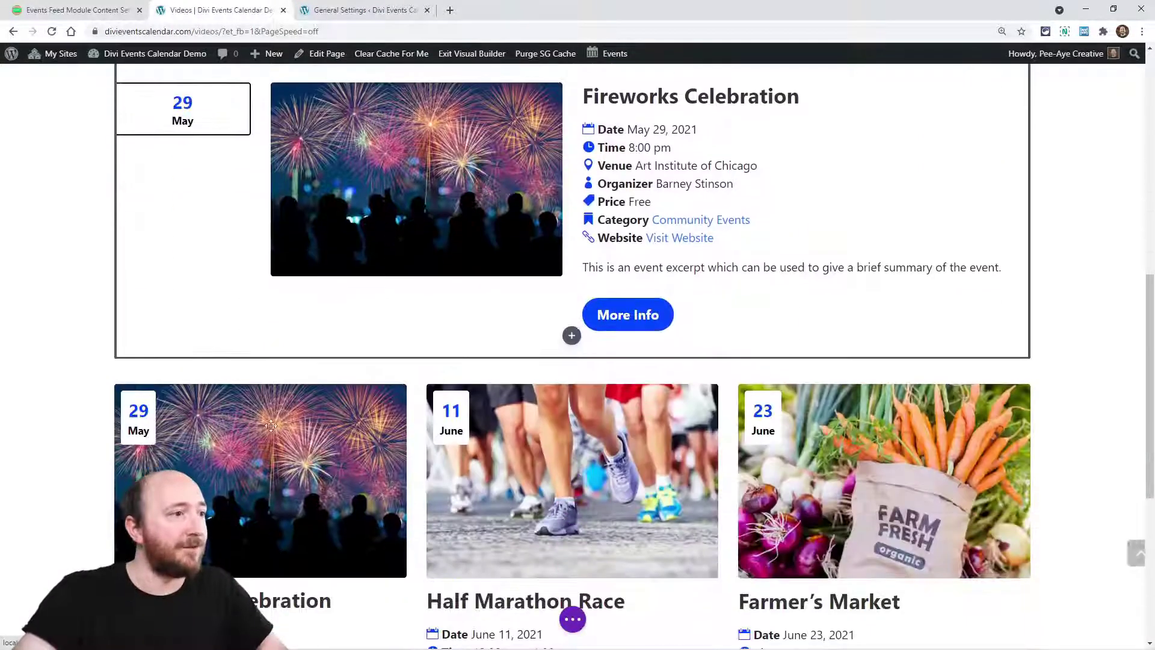
left_click(543, 418)
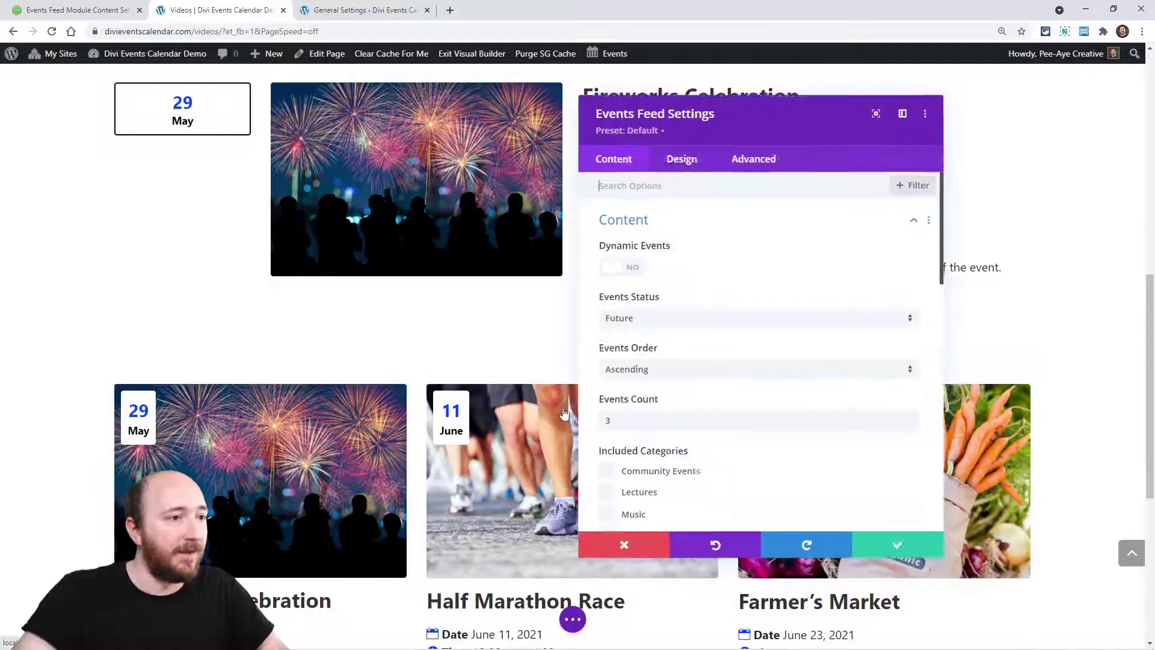
scroll(632, 421, "down", 6)
scroll(656, 452, "down", 3)
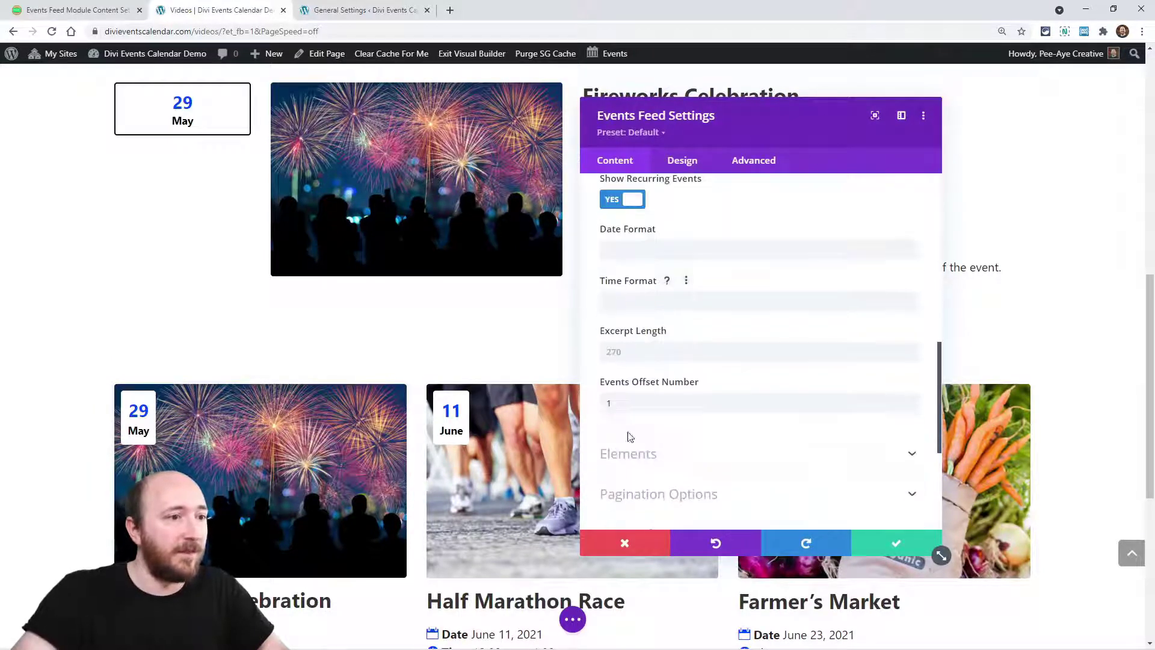
left_click(625, 403)
type("2")
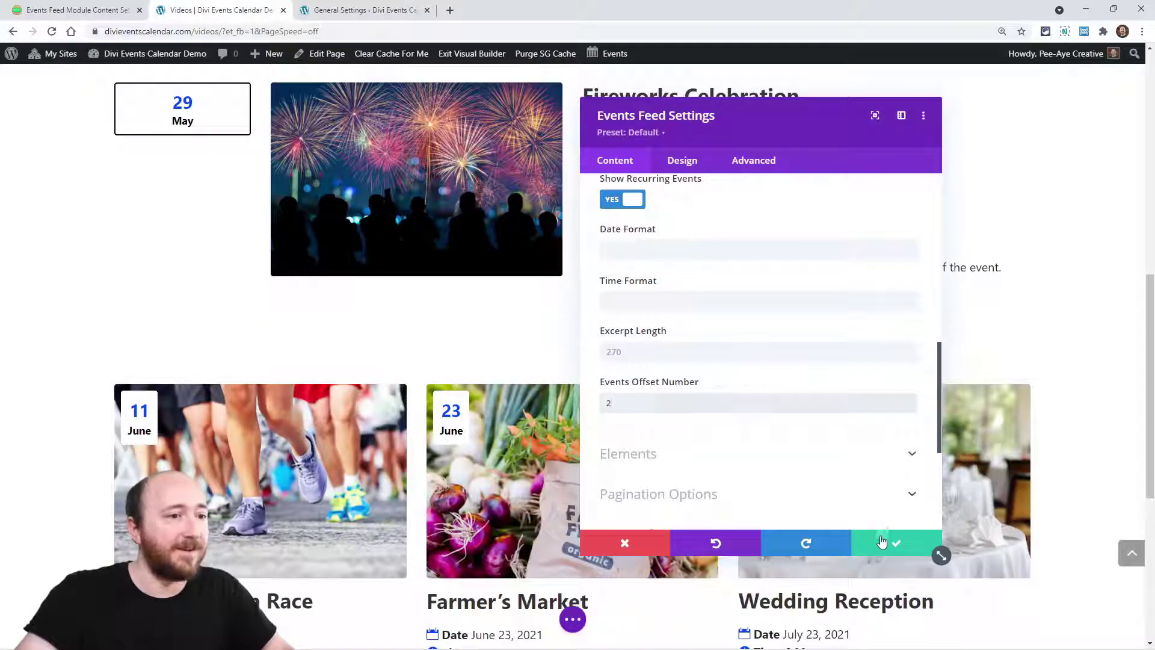
left_click(878, 535)
scroll(533, 395, "down", 4)
scroll(533, 394, "up", 3)
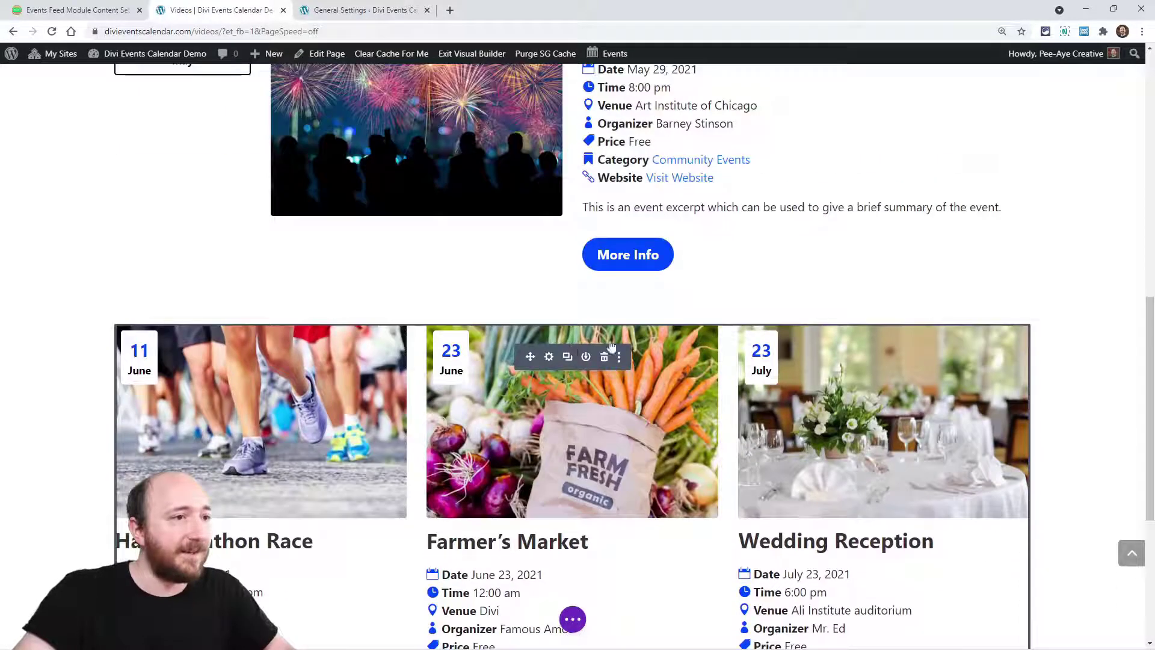
scroll(603, 360, "up", 9)
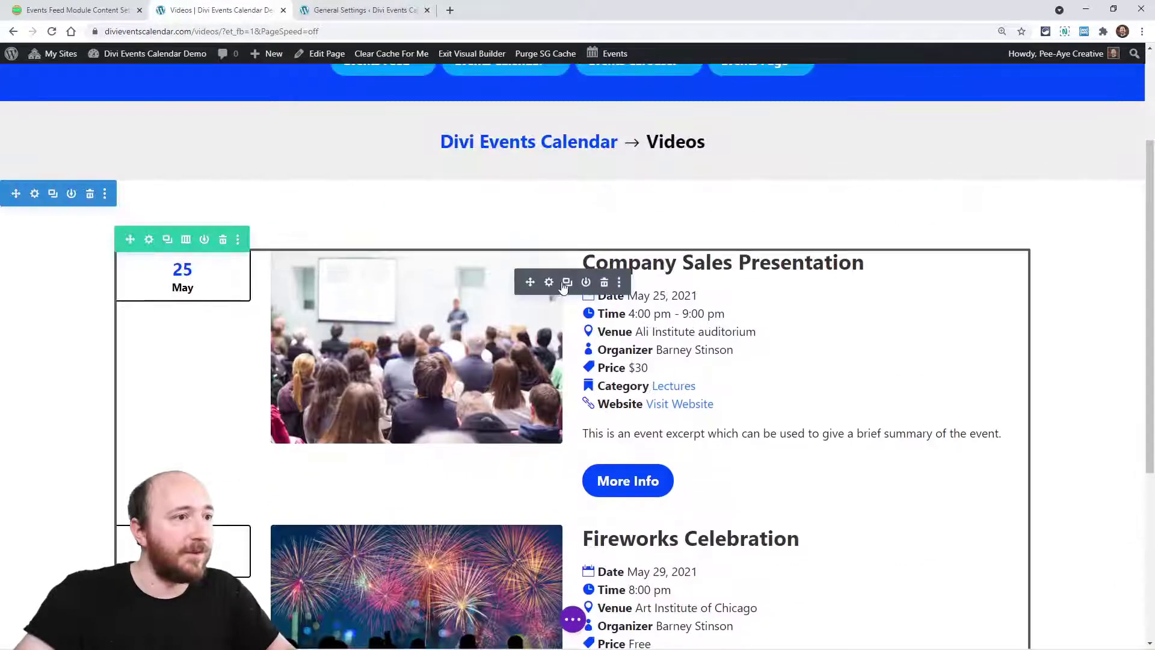
Reset the top module's styles to defaults and open its Events Feed settings
right_click(554, 290)
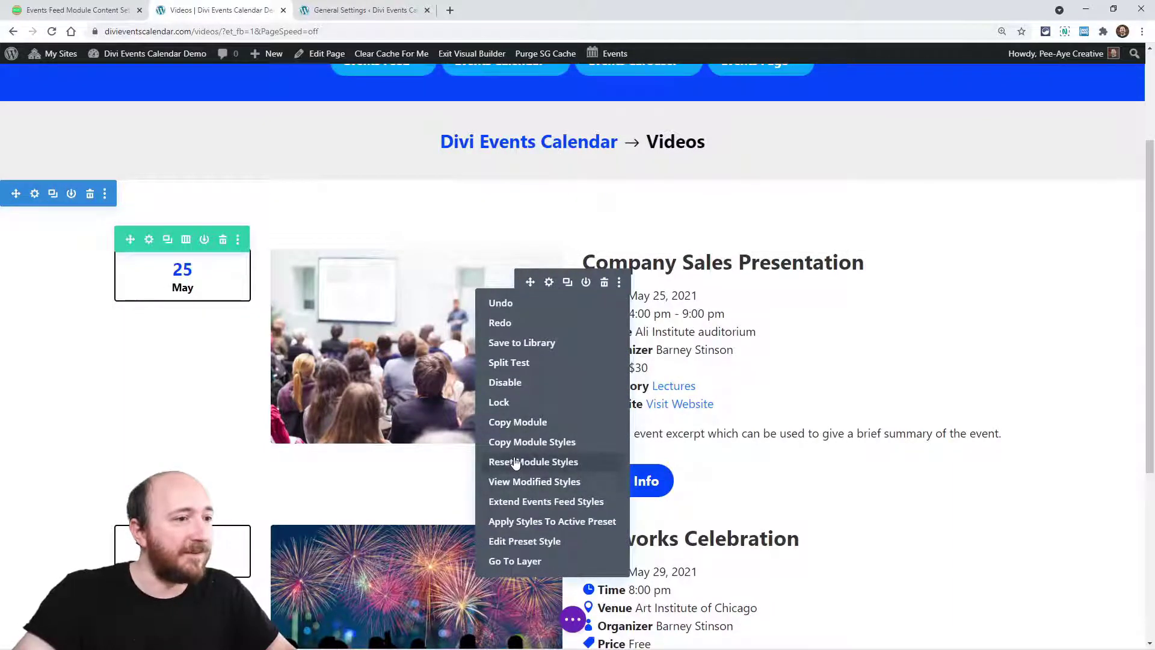
left_click(523, 462)
left_click(546, 284)
scroll(668, 405, "down", 6)
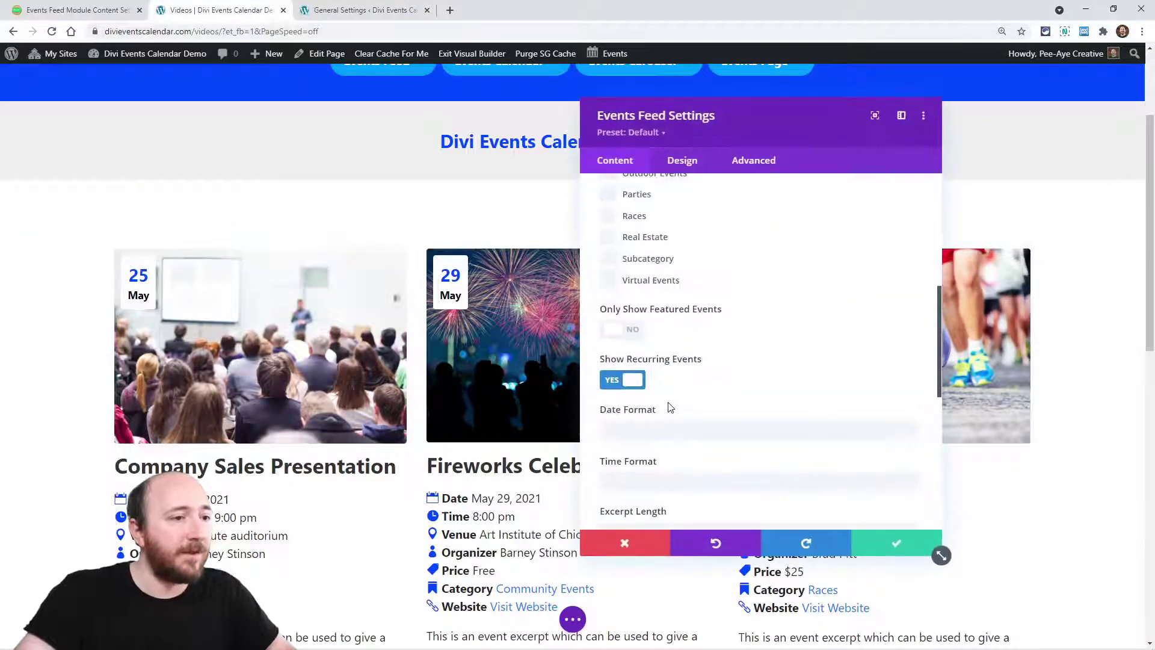
scroll(669, 408, "up", 3)
scroll(667, 403, "up", 4)
Collapse the Content group and browse the Elements options before collapsing them again
left_click(623, 221)
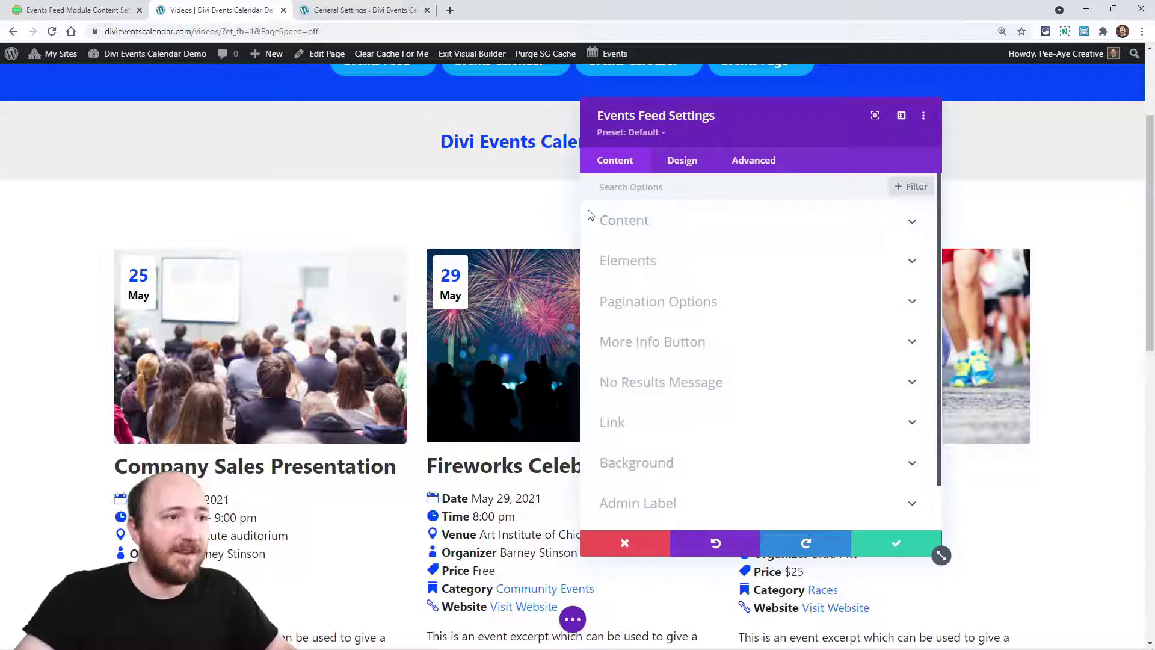
left_click(631, 262)
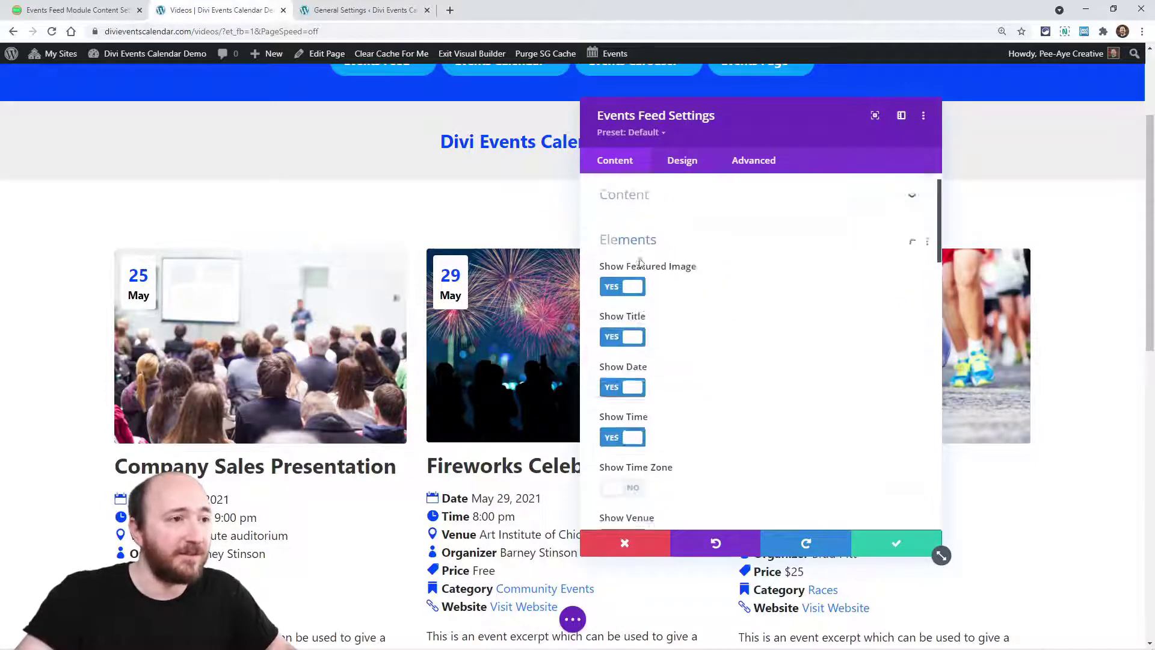
scroll(245, 550, "down", 2)
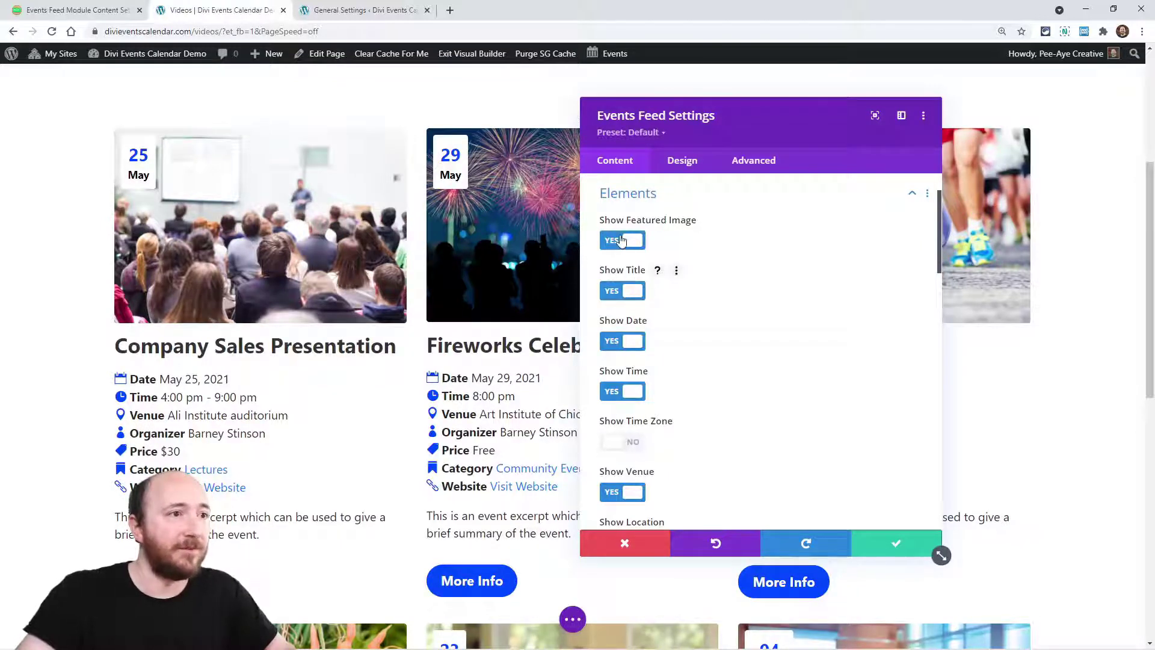
scroll(632, 271, "up", 2)
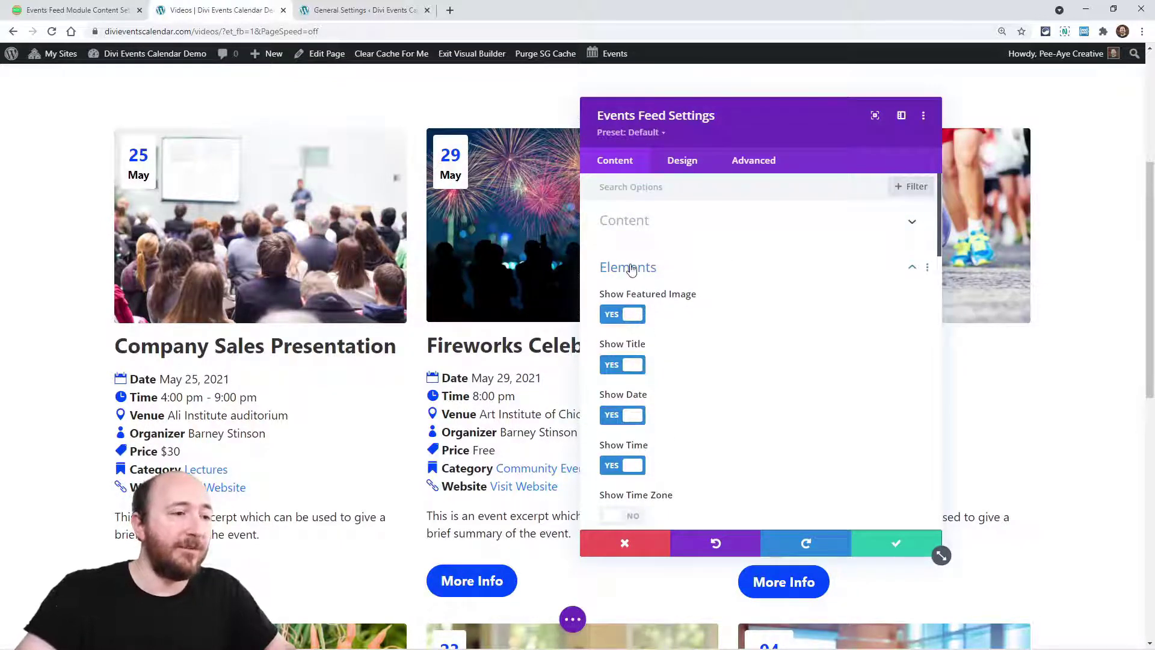
left_click(632, 268)
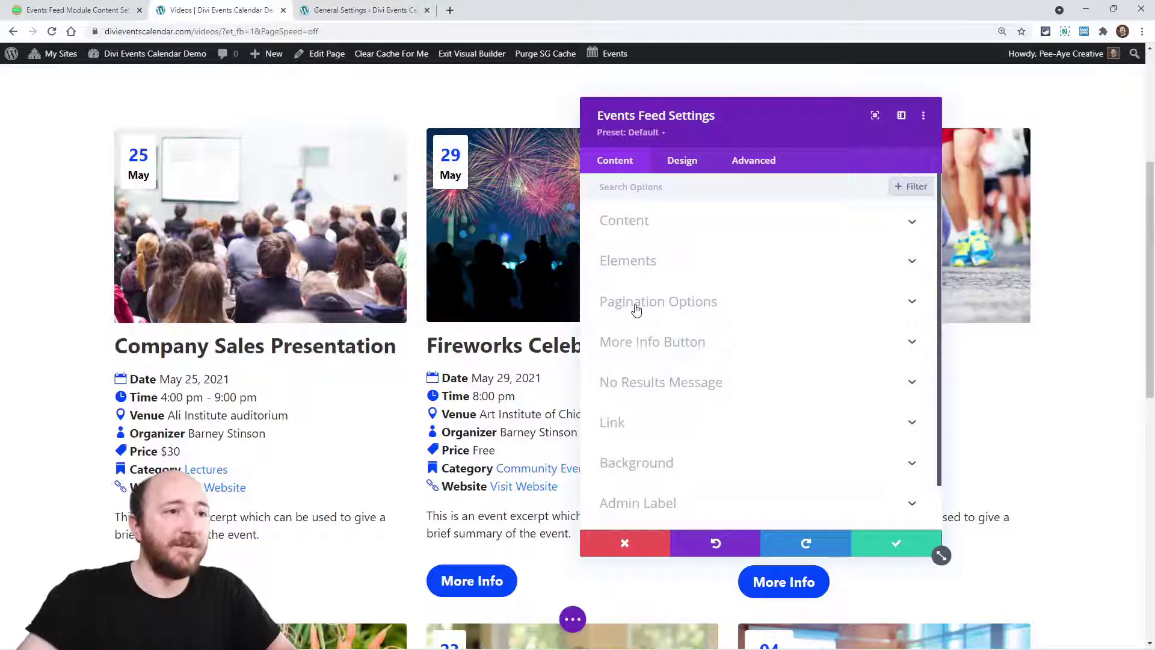
scroll(425, 345, "up", 2)
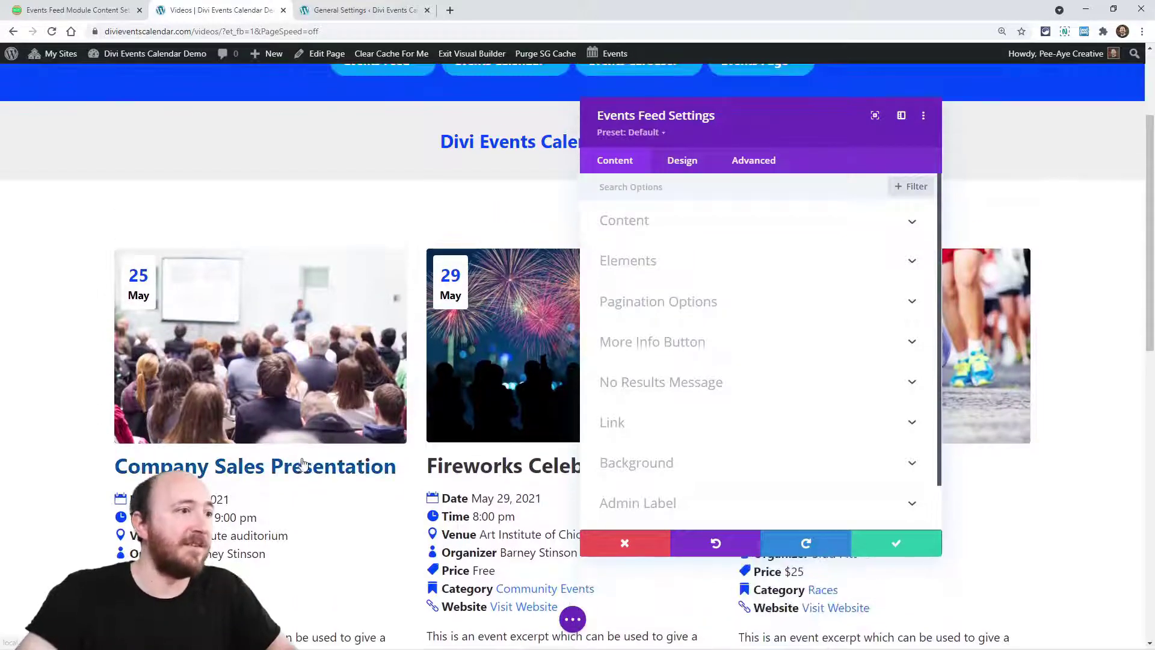
scroll(303, 463, "down", 2)
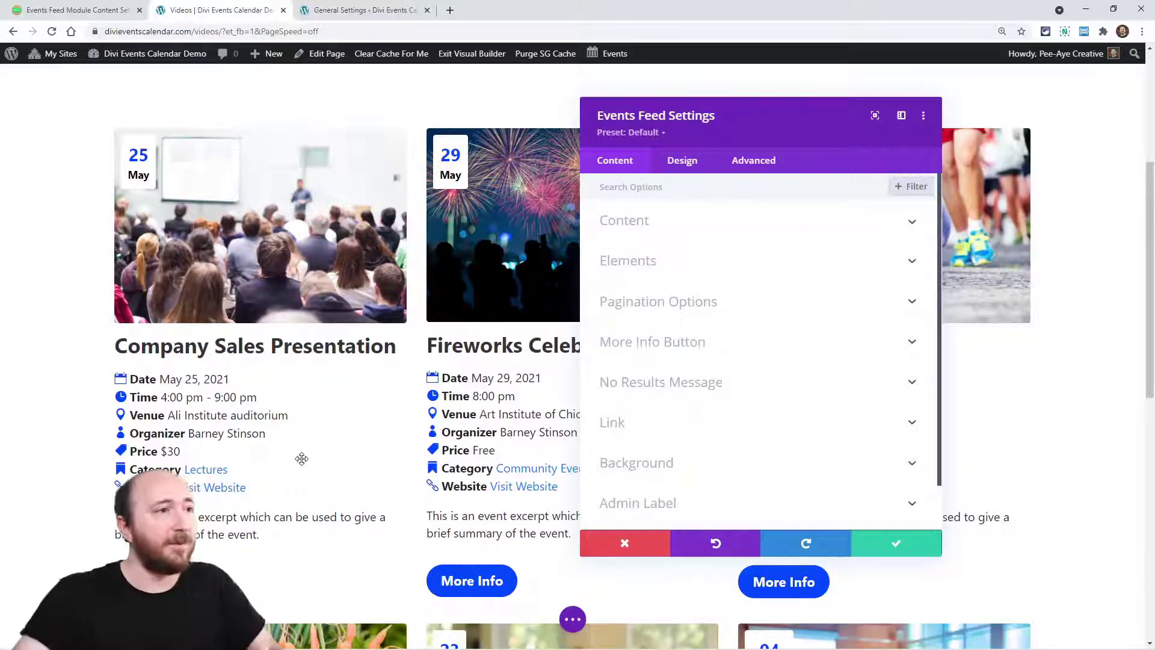
Set the feed's Layout to List with List Type Callout, Details, Image
left_click(662, 161)
left_click(639, 222)
left_click(636, 267)
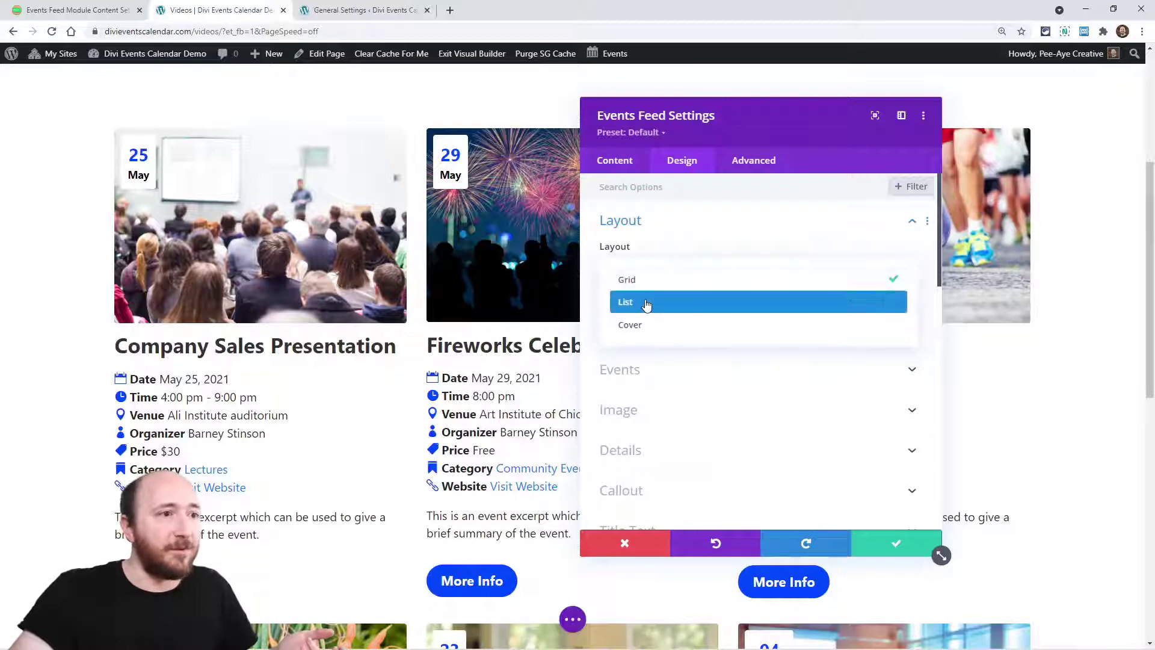
left_click(644, 305)
left_click(648, 324)
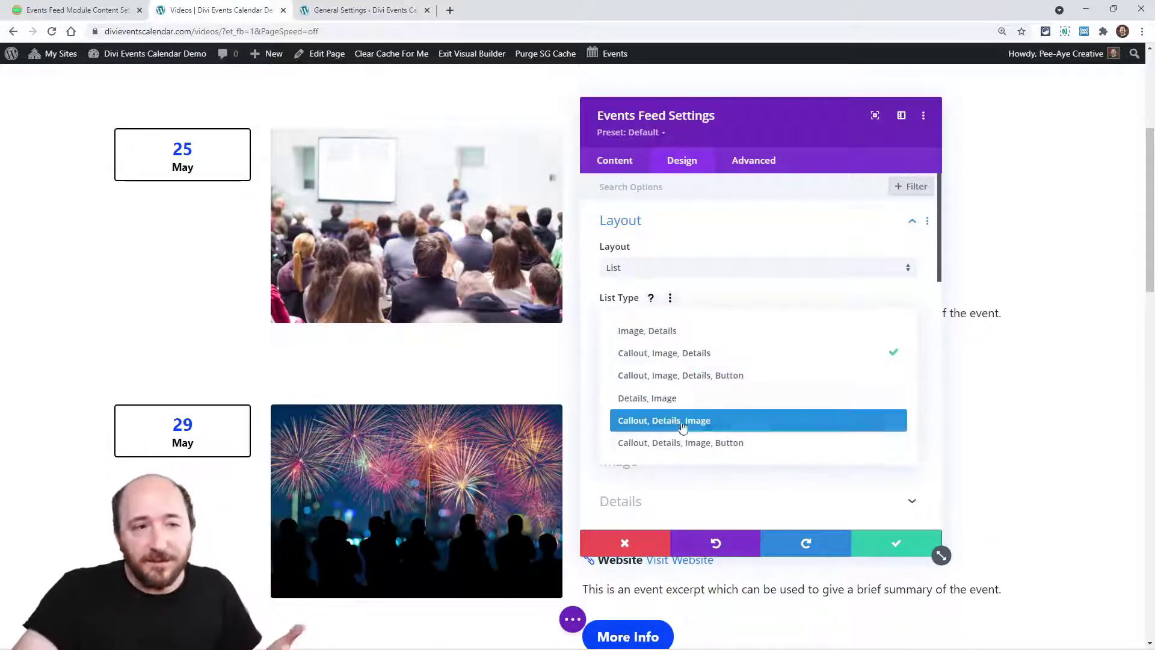
left_click(668, 377)
left_click(655, 323)
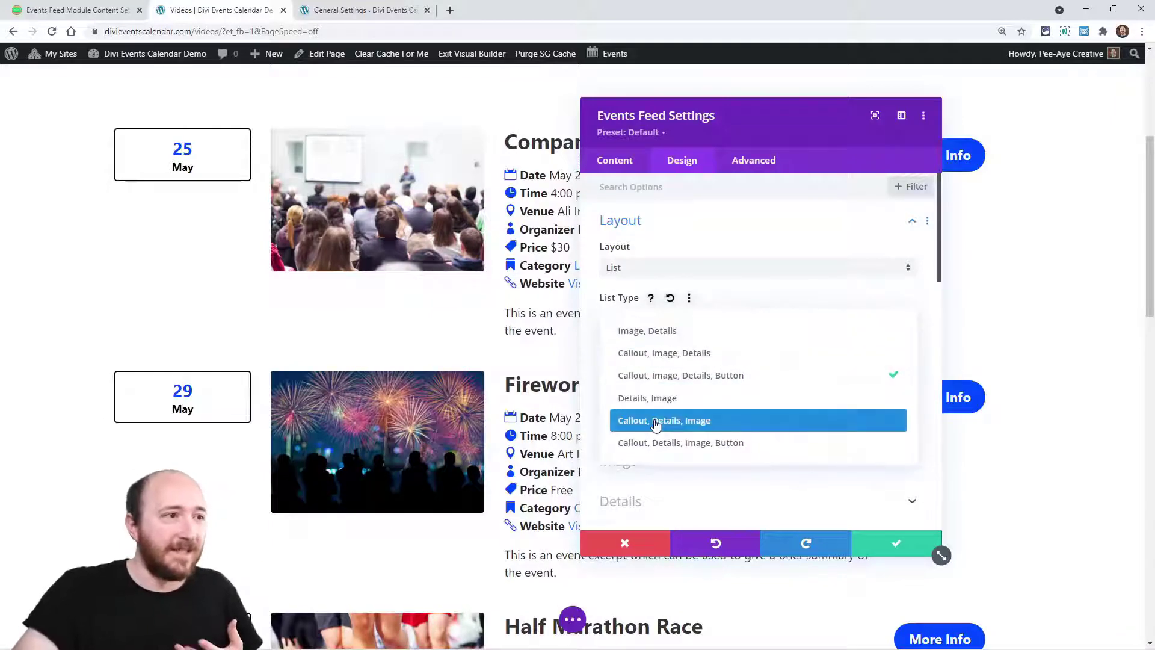
left_click(656, 420)
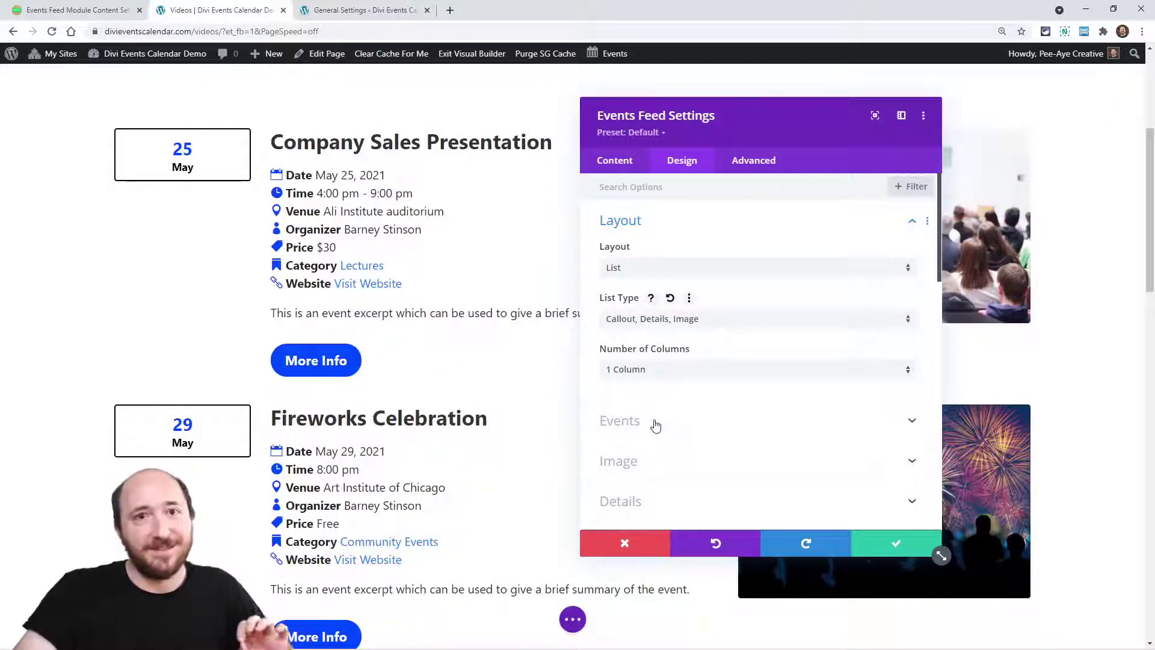
Return to the feed's Content settings with the Content group expanded
left_click(599, 161)
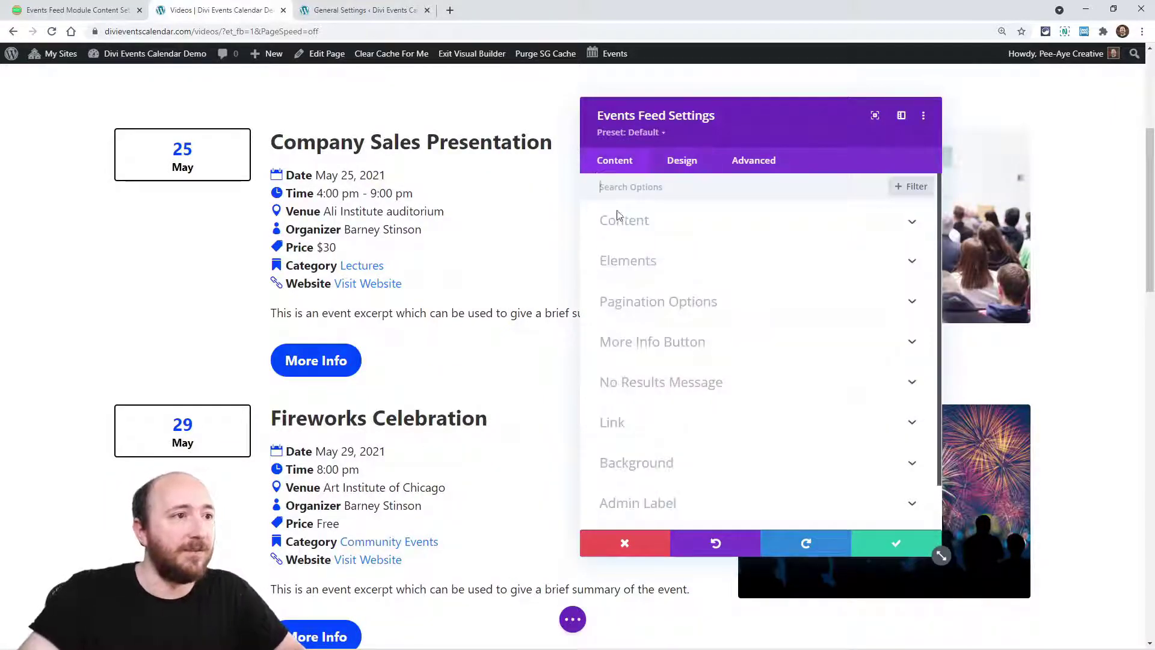
left_click(622, 221)
scroll(665, 330, "down", 7)
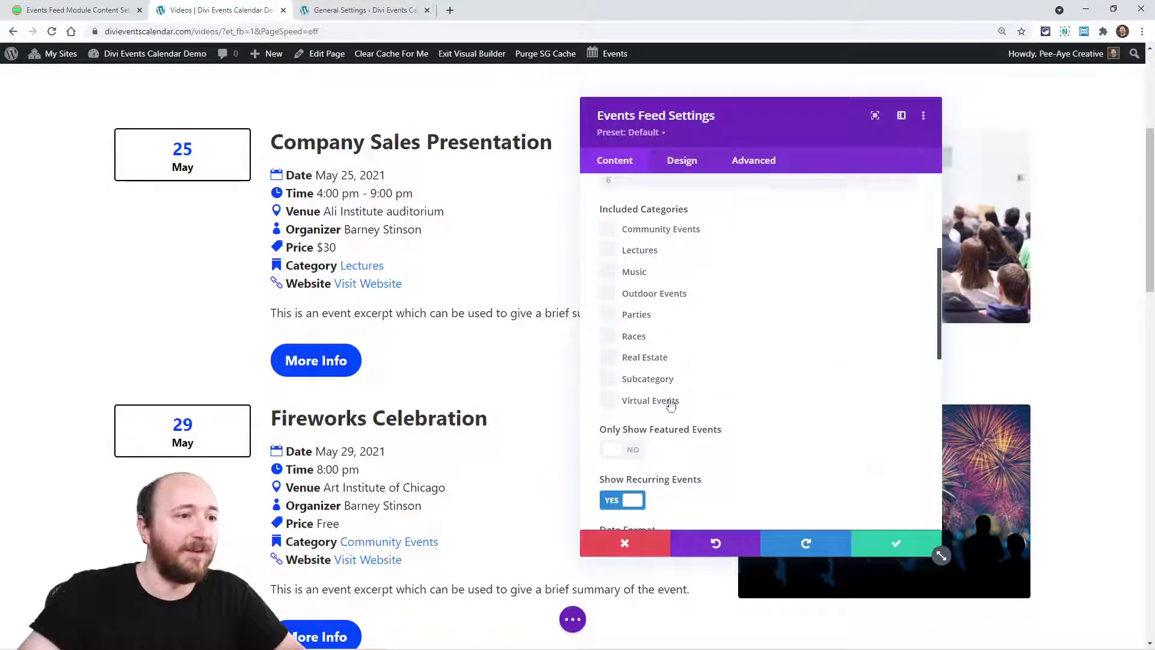
scroll(657, 438, "up", 5)
scroll(653, 391, "up", 2)
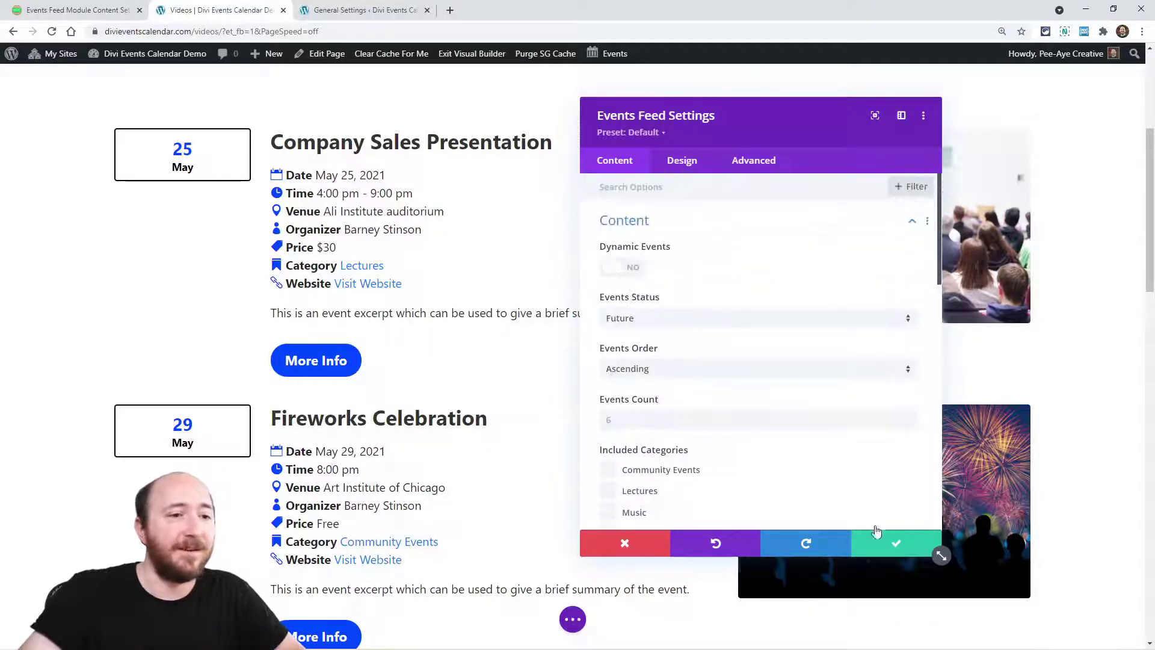